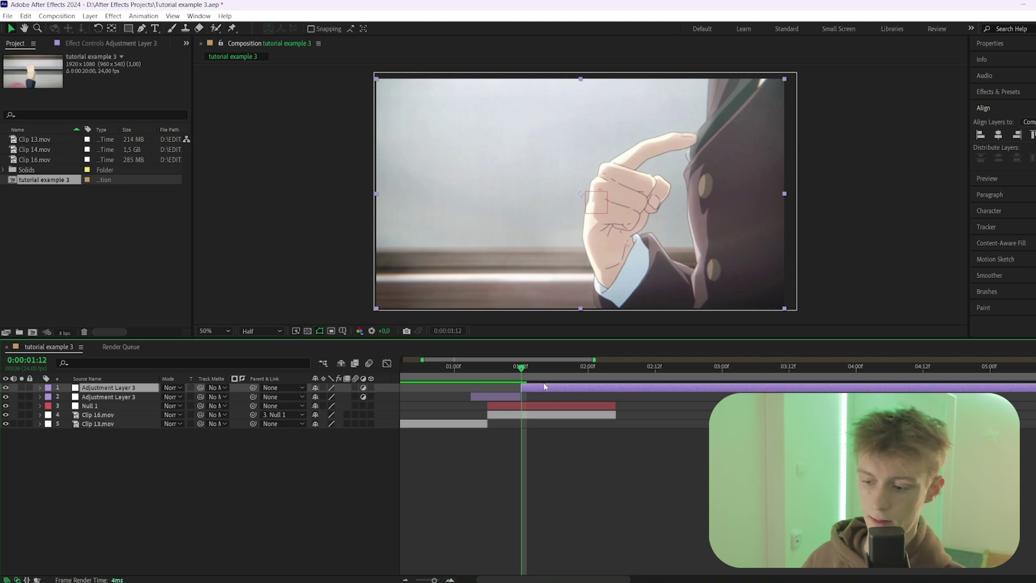
- Delete the adjustment layer segment that starts at 0:00:01:12 and apply the S_Shake effect to the remaining adjustment layer
{"action": "key", "text": "Delete"}
{"action": "key", "text": "j"}
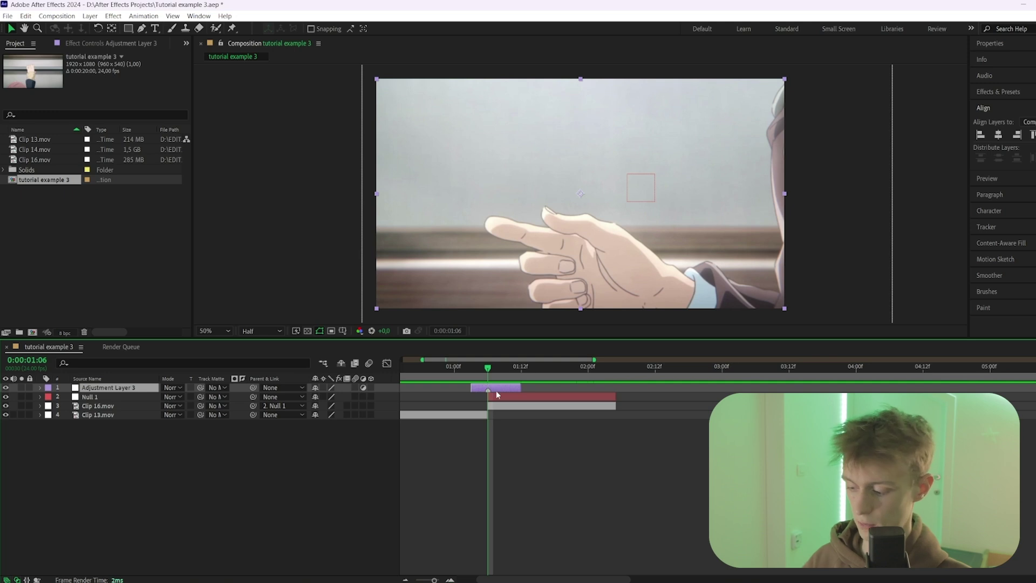
{"action": "key", "text": "equal"}
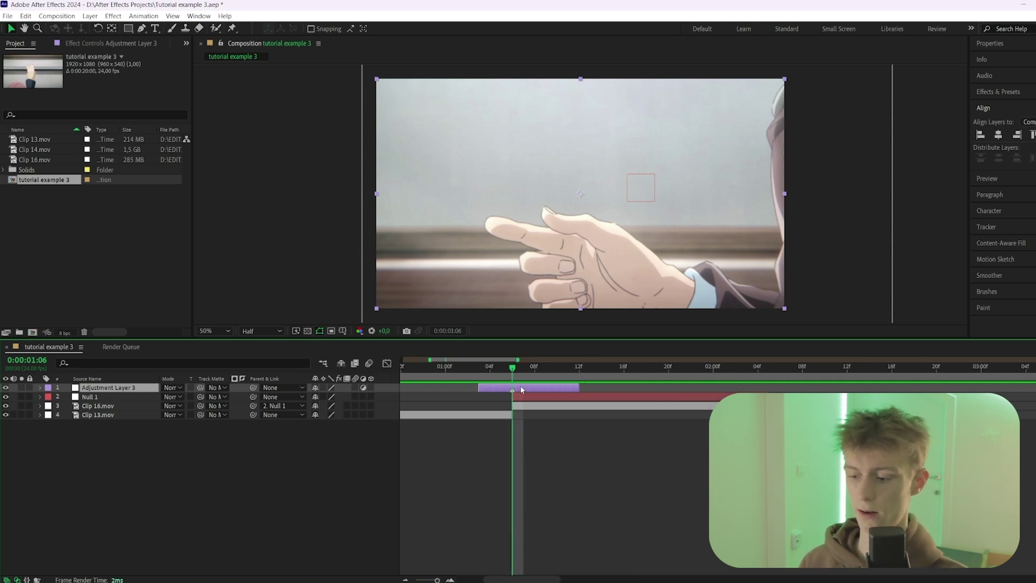
{"action": "key", "text": "ctrl+space"}
{"action": "type", "text": "s_s"}
{"action": "key", "text": "Return"}
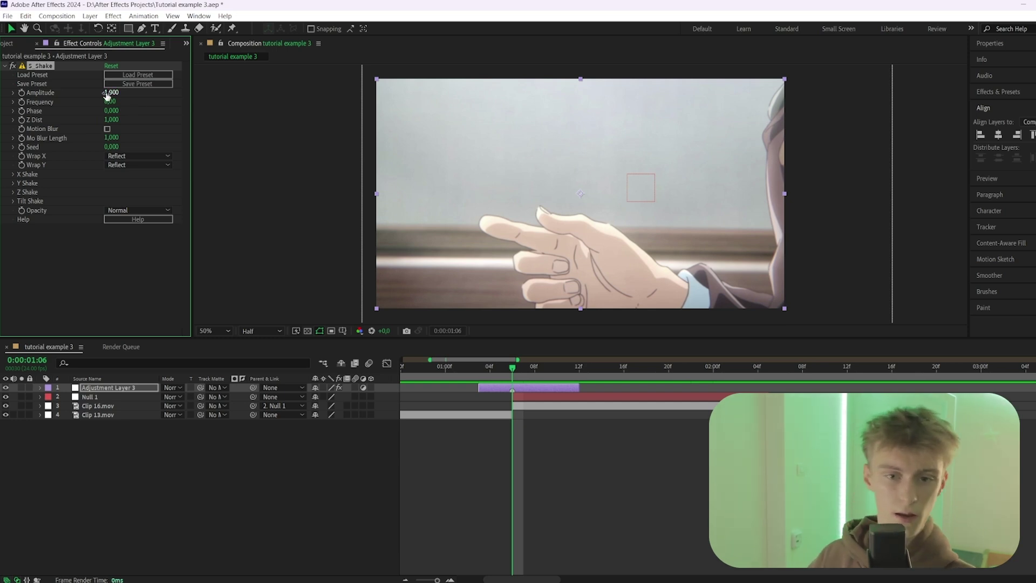
- Set the S_Shake Frequency on the adjustment layer to 7
{"action": "left_click", "coordinate": [133, 103]}
{"action": "left_click", "coordinate": [111, 102]}
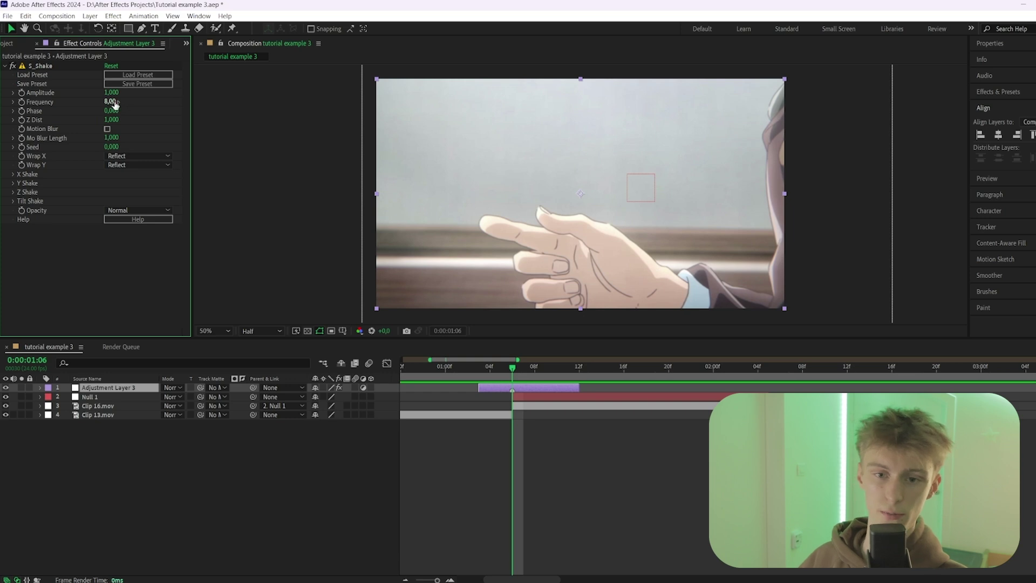
{"action": "type", "text": "6"}
{"action": "key", "text": "Return"}
{"action": "key", "text": "ctrl+z"}
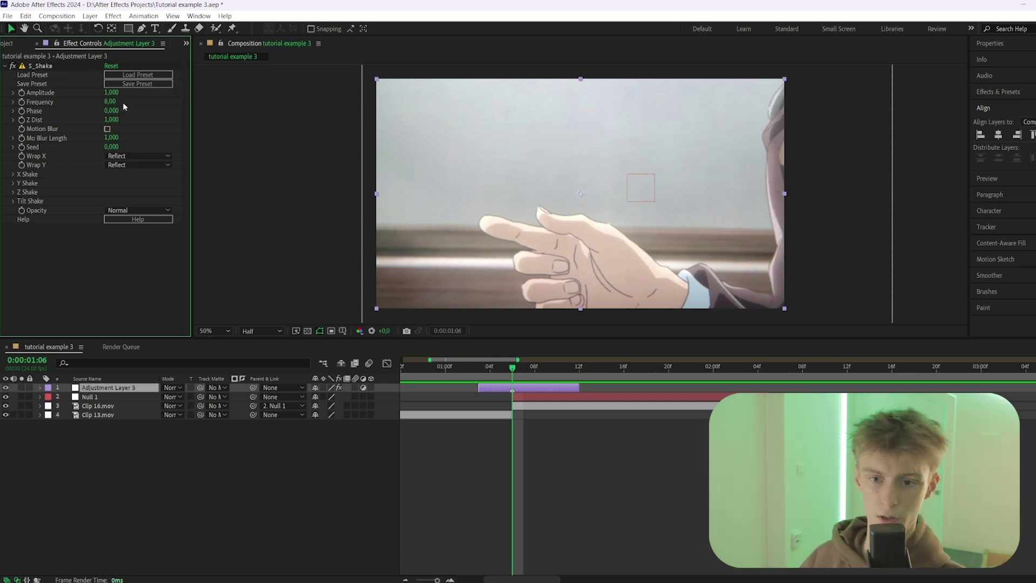
{"action": "left_click", "coordinate": [114, 102]}
{"action": "type", "text": "7"}
{"action": "key", "text": "Return"}
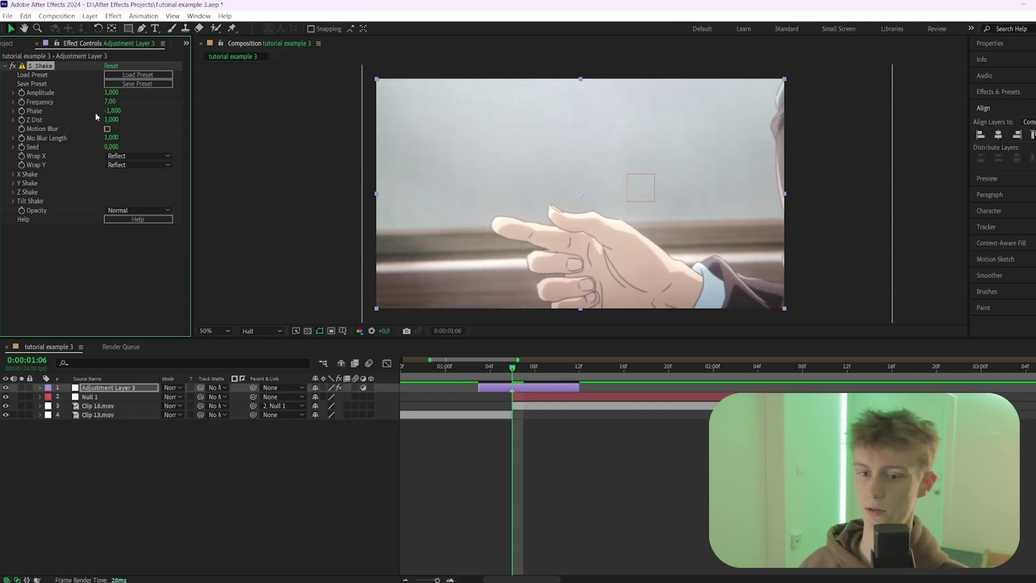
- Set the S_Shake Phase to 0, and try out a Z Dist change before undoing it
{"action": "left_click", "coordinate": [111, 110]}
{"action": "type", "text": "0"}
{"action": "key", "text": "Return"}
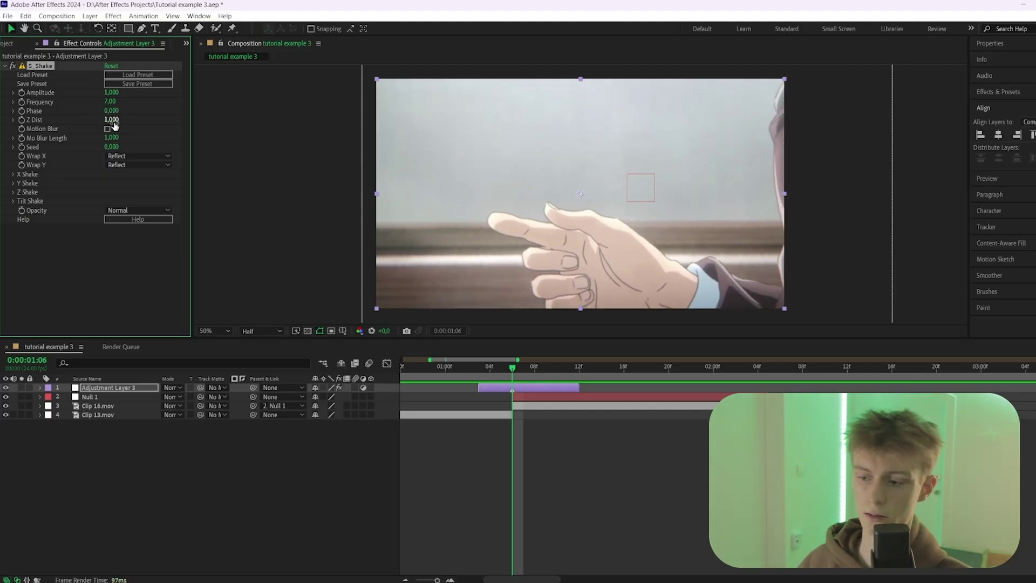
{"action": "mouse_move", "coordinate": [112, 122]}
{"action": "left_mouse_down"}
{"action": "mouse_move", "coordinate": [137, 122]}
{"action": "mouse_move", "coordinate": [105, 123]}
{"action": "left_mouse_up"}
{"action": "key", "text": "ctrl+z"}
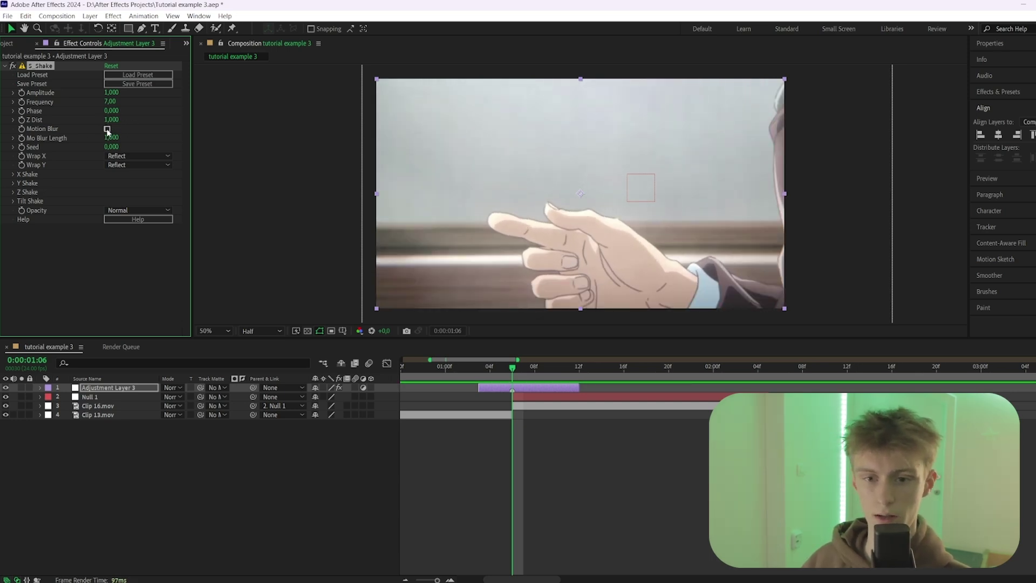
- Try S_Shake's Motion Blur with Mo Blur Length values of 0.32 and 1.32, and switch it off again
{"action": "left_click", "coordinate": [108, 129]}
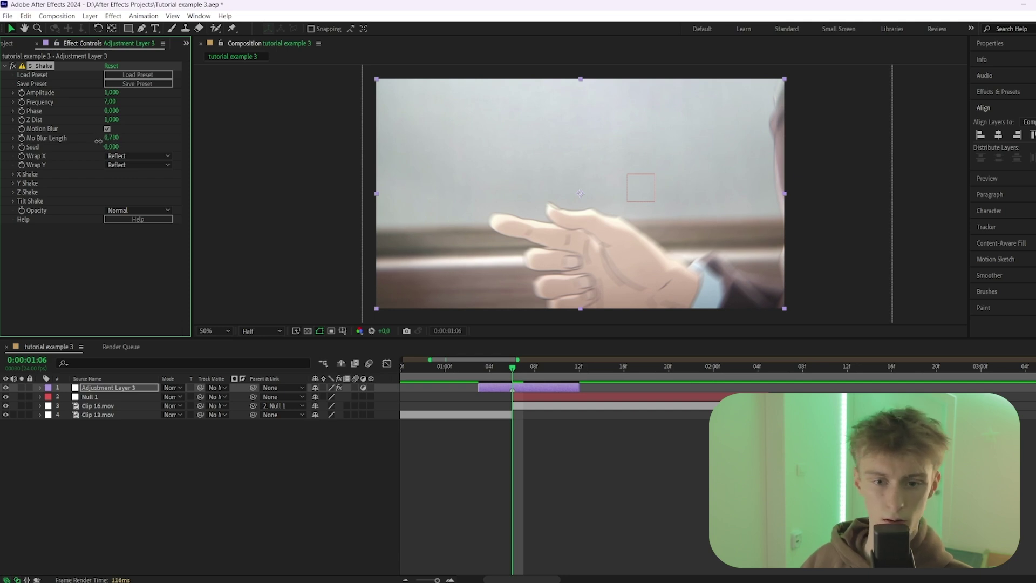
{"action": "mouse_move", "coordinate": [111, 138]}
{"action": "left_mouse_down"}
{"action": "mouse_move", "coordinate": [97, 141]}
{"action": "mouse_move", "coordinate": [113, 128]}
{"action": "left_mouse_up"}
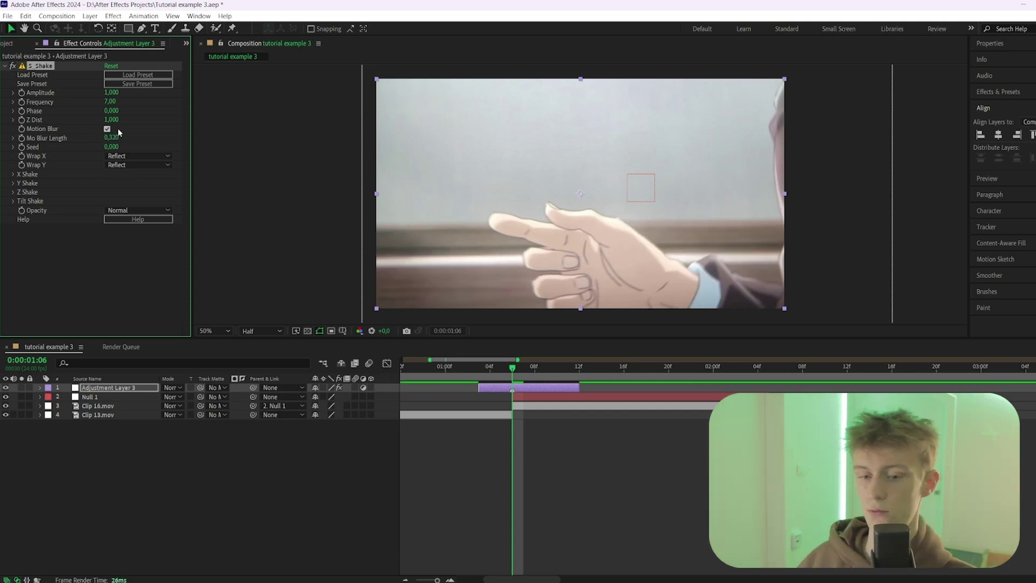
{"action": "left_click", "coordinate": [111, 137]}
{"action": "type", "text": "1,32"}
{"action": "key", "text": "Return"}
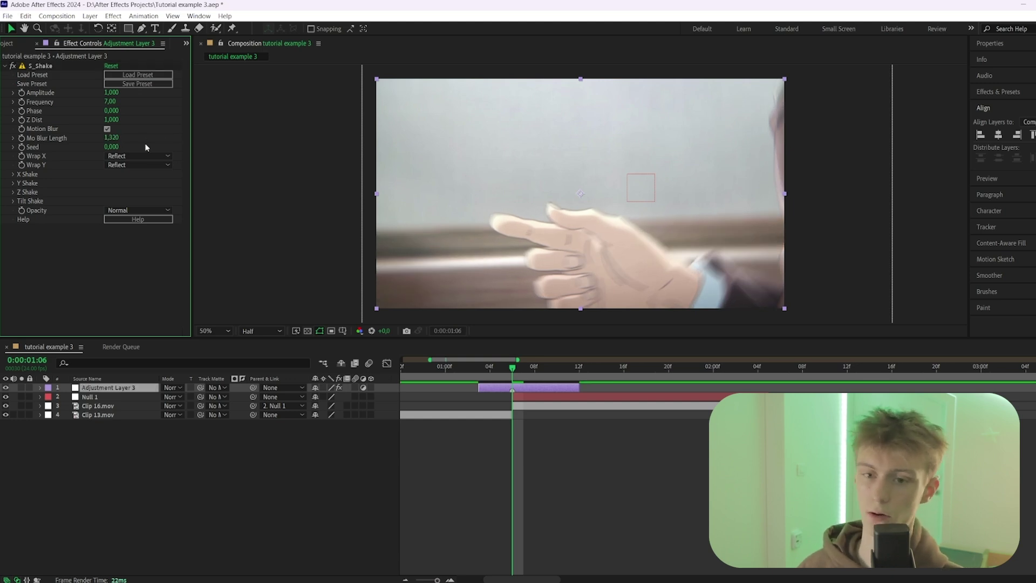
{"action": "key", "text": "ctrl+z"}
{"action": "left_click", "coordinate": [106, 129]}
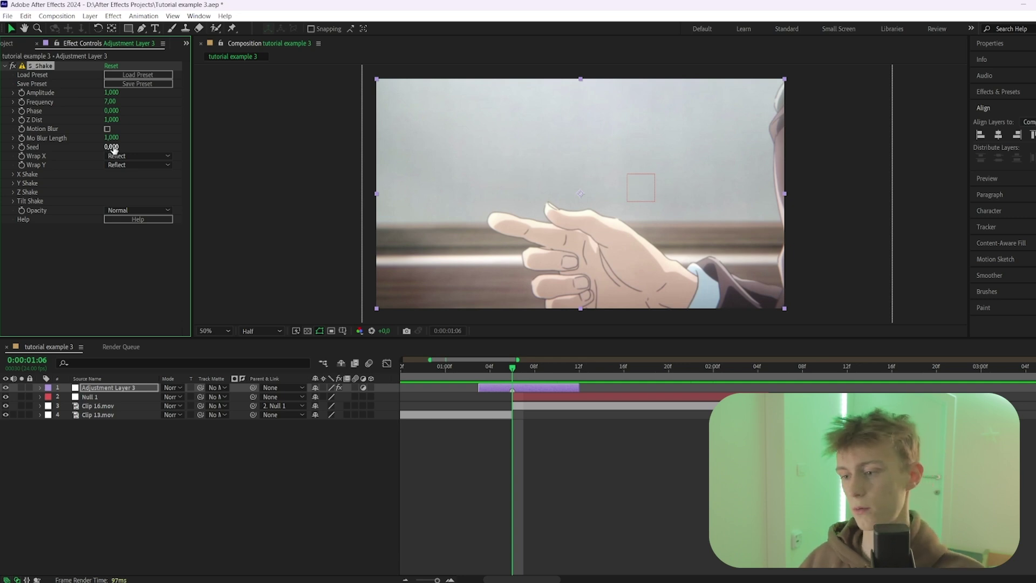
- Try S_Shake Seed values of 0.76 and 0.94, and settle on 0.25
{"action": "mouse_move", "coordinate": [112, 149]}
{"action": "left_mouse_down"}
{"action": "mouse_move", "coordinate": [133, 152]}
{"action": "mouse_move", "coordinate": [112, 150]}
{"action": "left_mouse_up"}
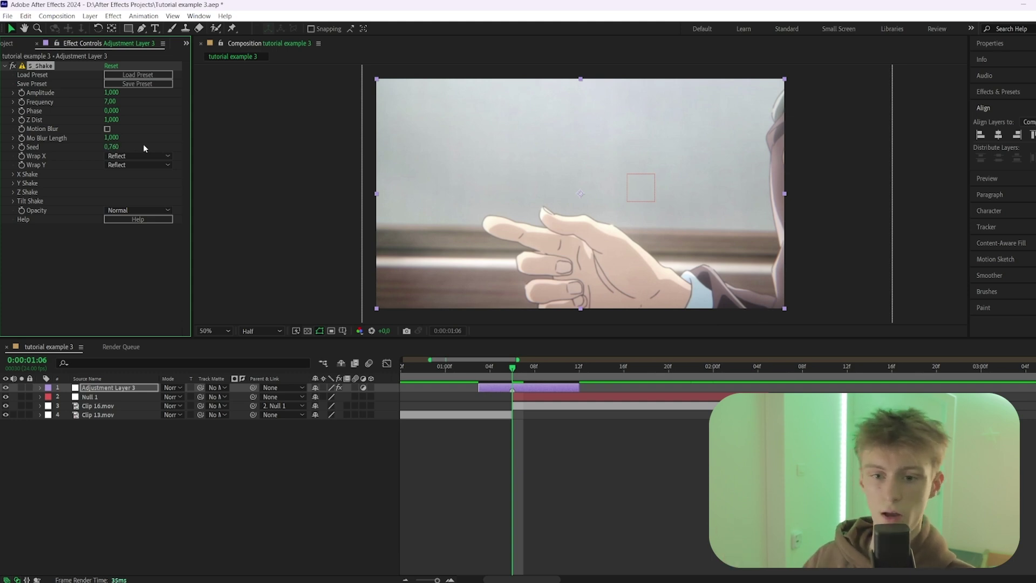
{"action": "left_click", "coordinate": [111, 147]}
{"action": "type", "text": "0,94"}
{"action": "key", "text": "Return"}
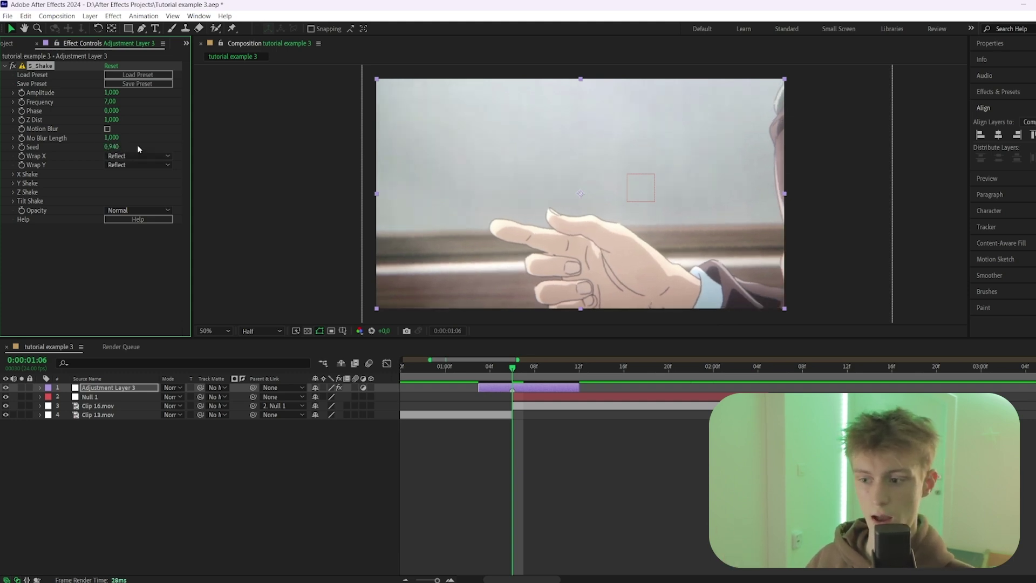
{"action": "left_click_drag", "start_coordinate": [111, 147], "coordinate": [31, 147]}
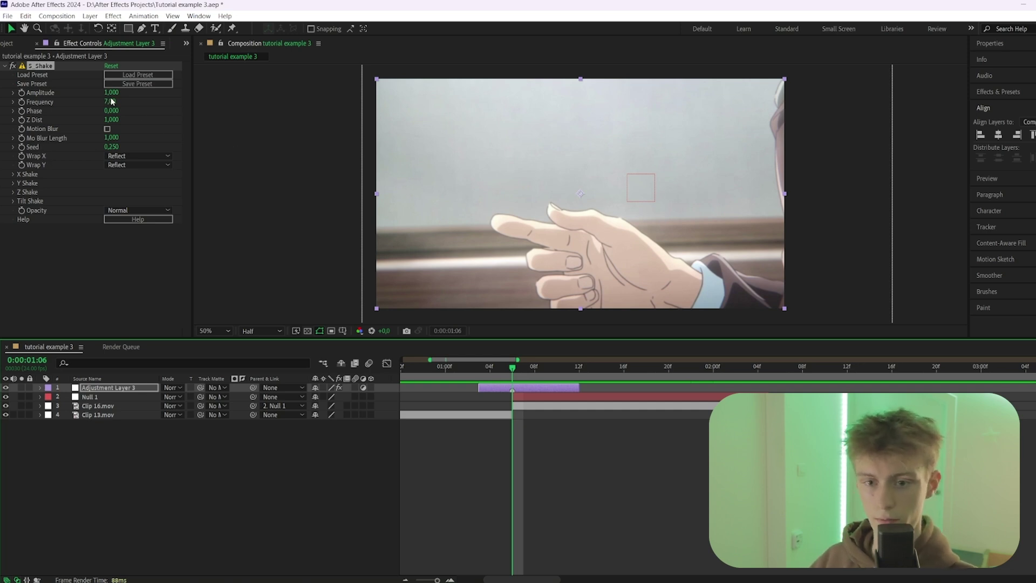
- Raise the S_Shake Amplitude to about 5.11 and set both Wrap X and Wrap Y to No
{"action": "left_click_drag", "start_coordinate": [111, 93], "coordinate": [340, 106]}
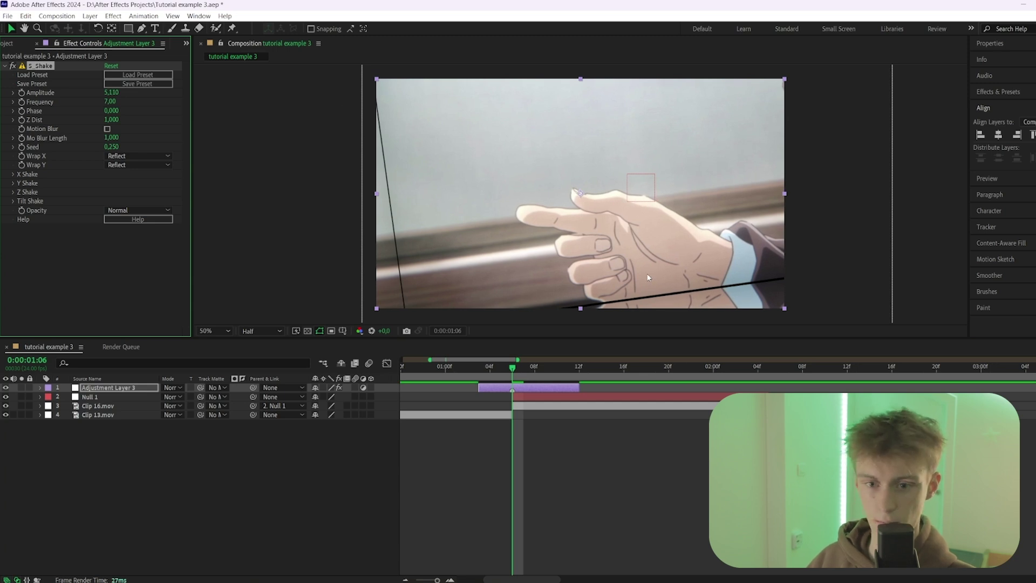
{"action": "left_click", "coordinate": [120, 157]}
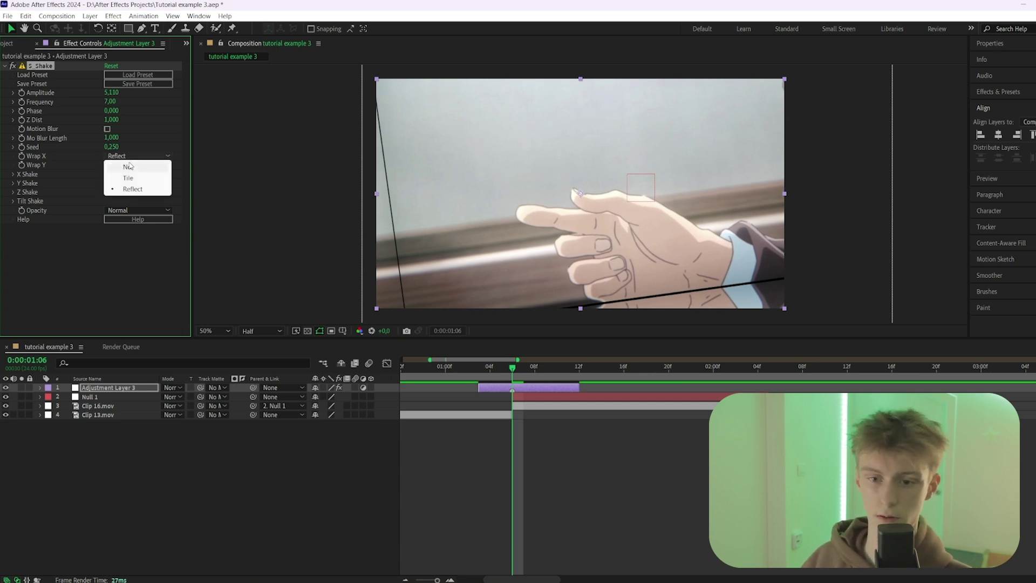
{"action": "left_click", "coordinate": [128, 167]}
{"action": "left_click", "coordinate": [122, 165]}
{"action": "left_click", "coordinate": [127, 176]}
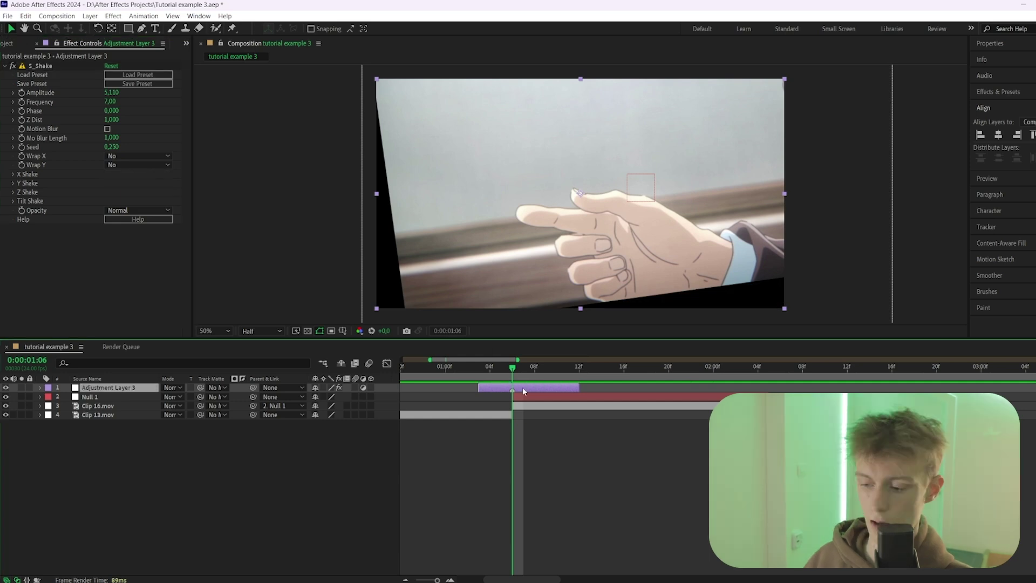
- Apply the CC RepeTile effect to the Clip 16.mov layer
{"action": "left_click", "coordinate": [521, 408]}
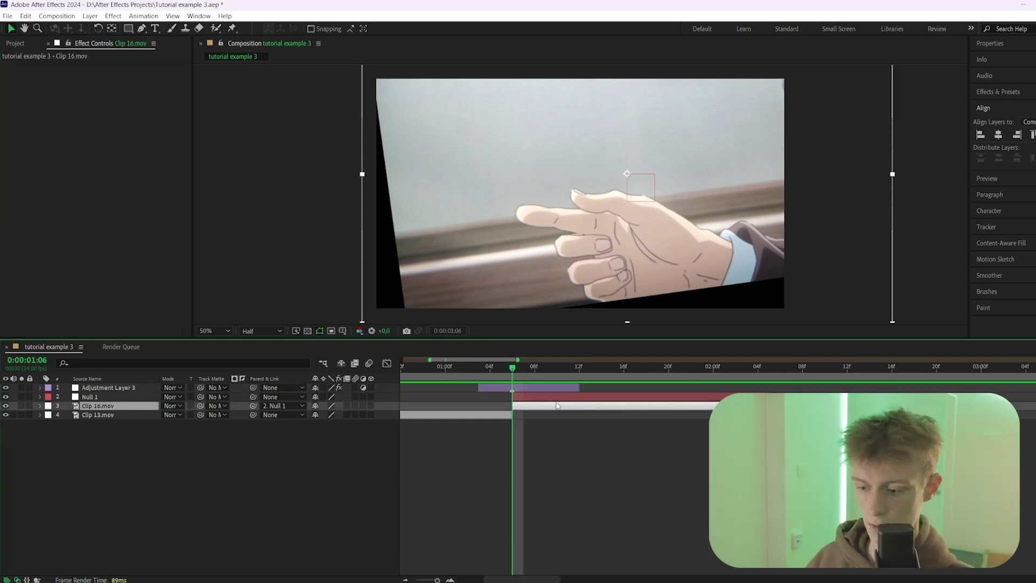
{"action": "key", "text": "ctrl+space"}
{"action": "type", "text": "cc re"}
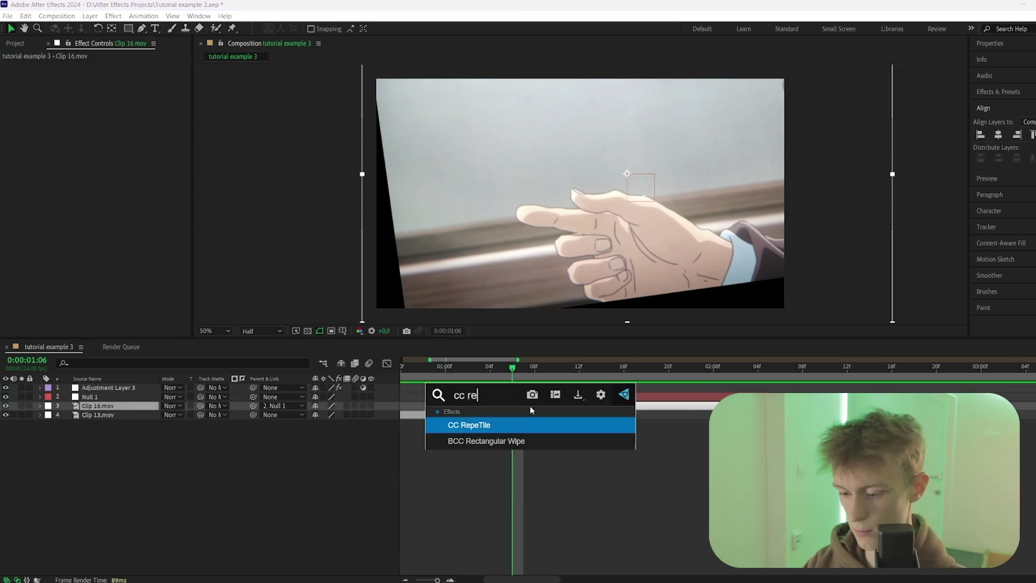
{"action": "key", "text": "Return"}
- Set CC RepeTile's Expand Right, Left, Down and Up to 200 each, with Tiling set to Unfold
{"action": "left_click", "coordinate": [106, 75]}
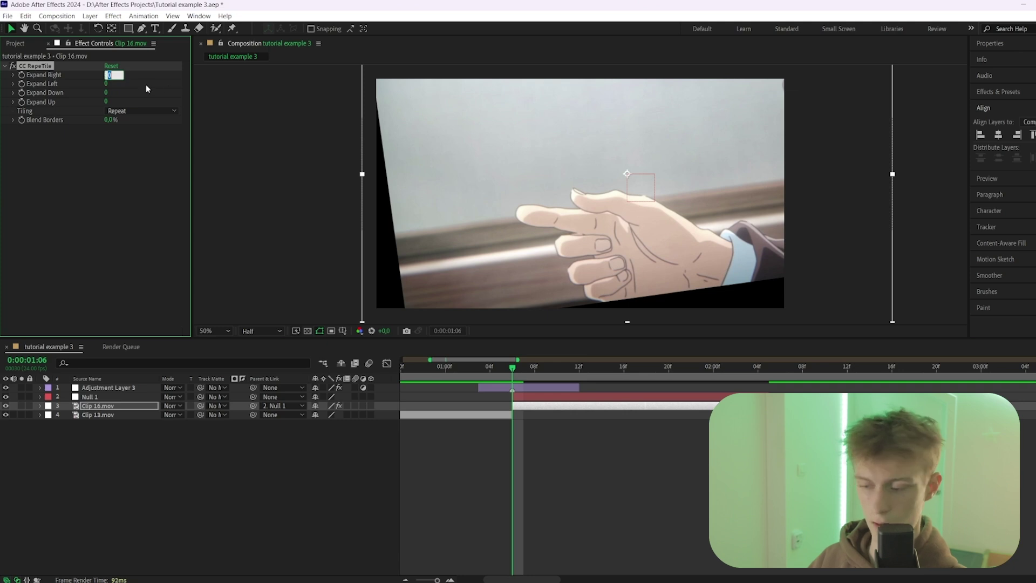
{"action": "type", "text": "200"}
{"action": "key", "text": "Tab"}
{"action": "type", "text": "200"}
{"action": "key", "text": "Tab"}
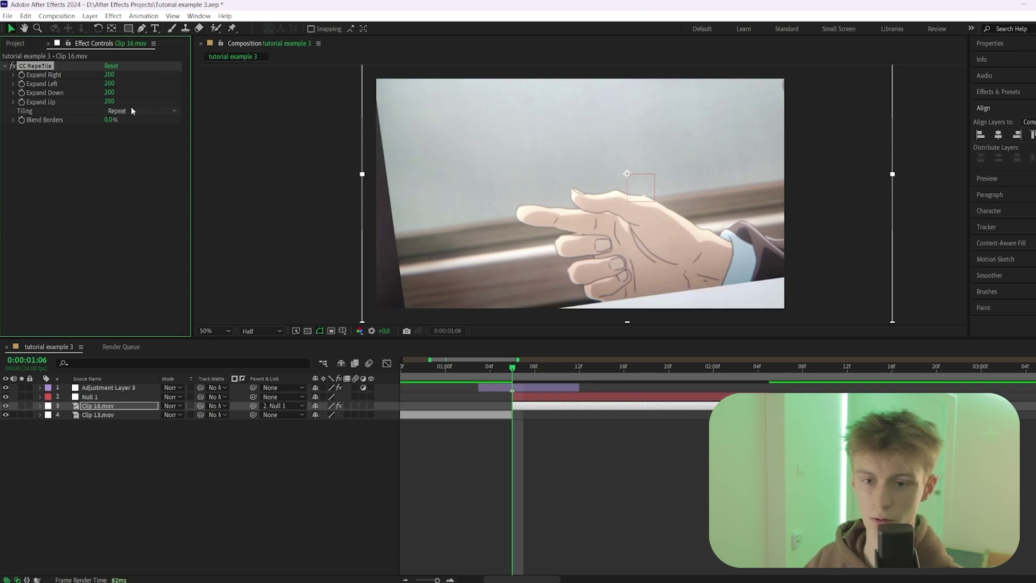
{"action": "type", "text": "200"}
{"action": "key", "text": "Tab"}
{"action": "type", "text": "200"}
{"action": "key", "text": "Return"}
{"action": "left_click", "coordinate": [123, 111]}
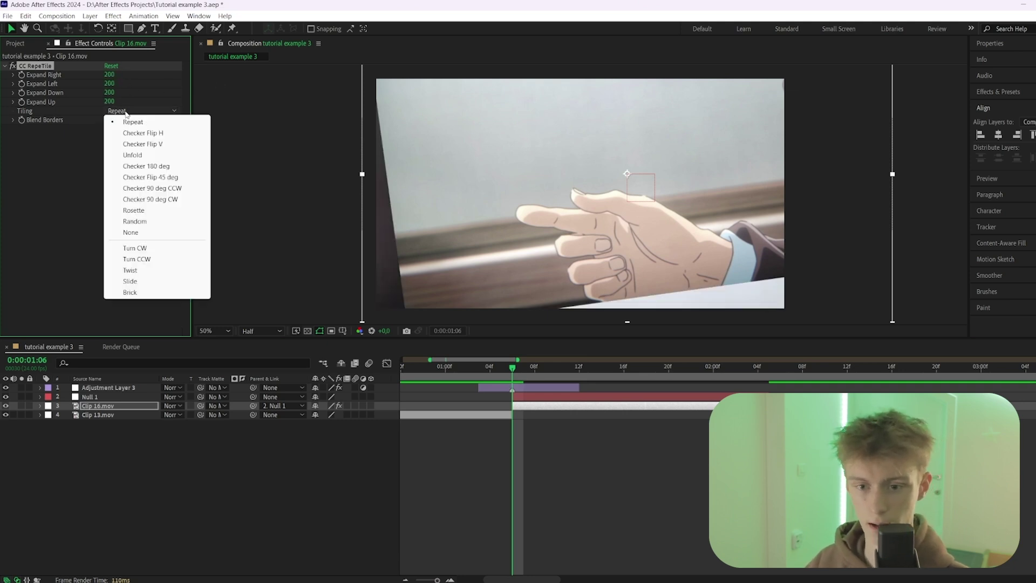
{"action": "left_click", "coordinate": [132, 155]}
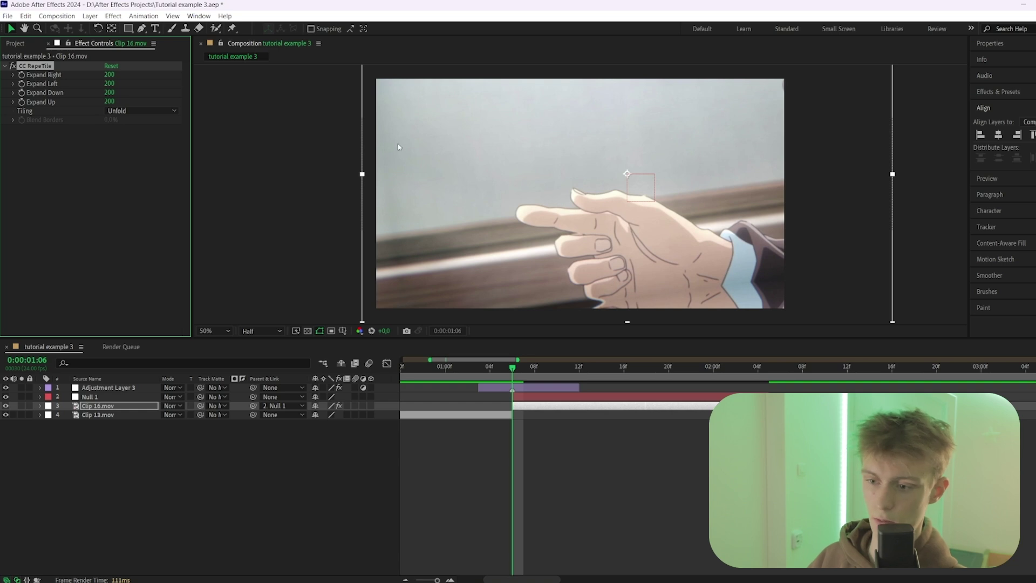
- Set the S_Shake Amplitude on the adjustment layer to 1
{"action": "left_click", "coordinate": [521, 388]}
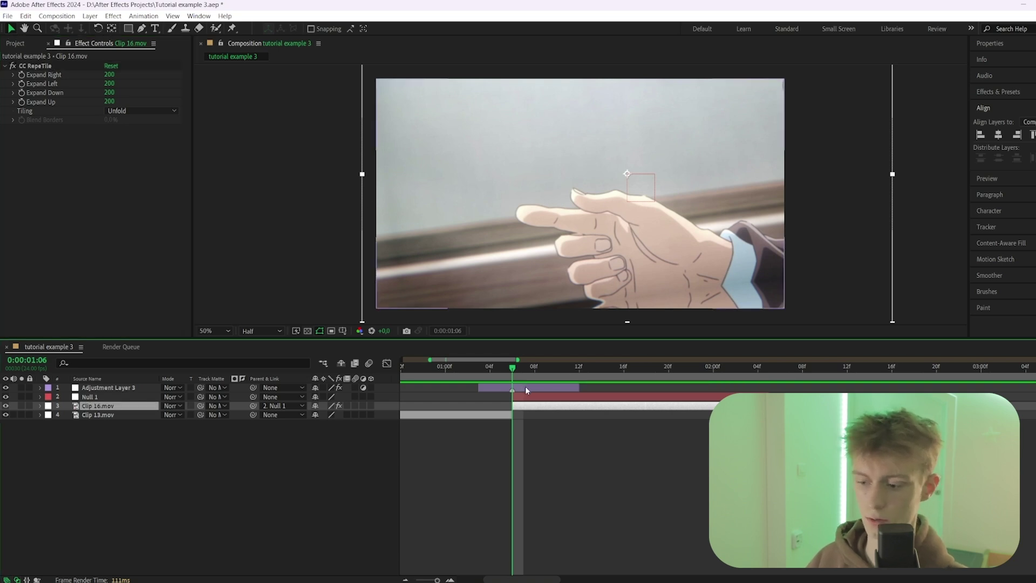
{"action": "left_click", "coordinate": [526, 386]}
{"action": "left_click", "coordinate": [113, 93]}
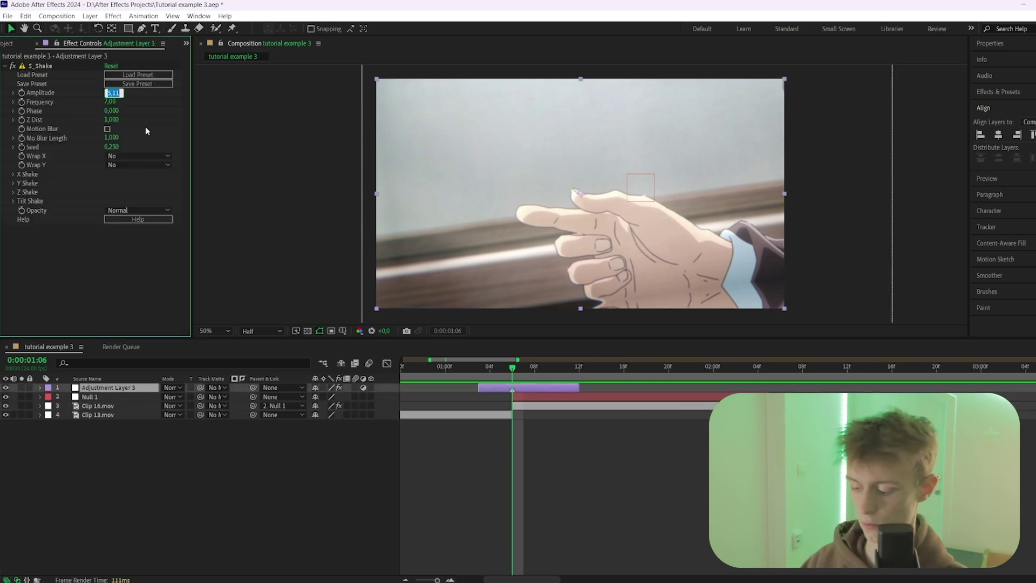
{"action": "type", "text": "1"}
{"action": "key", "text": "Return"}
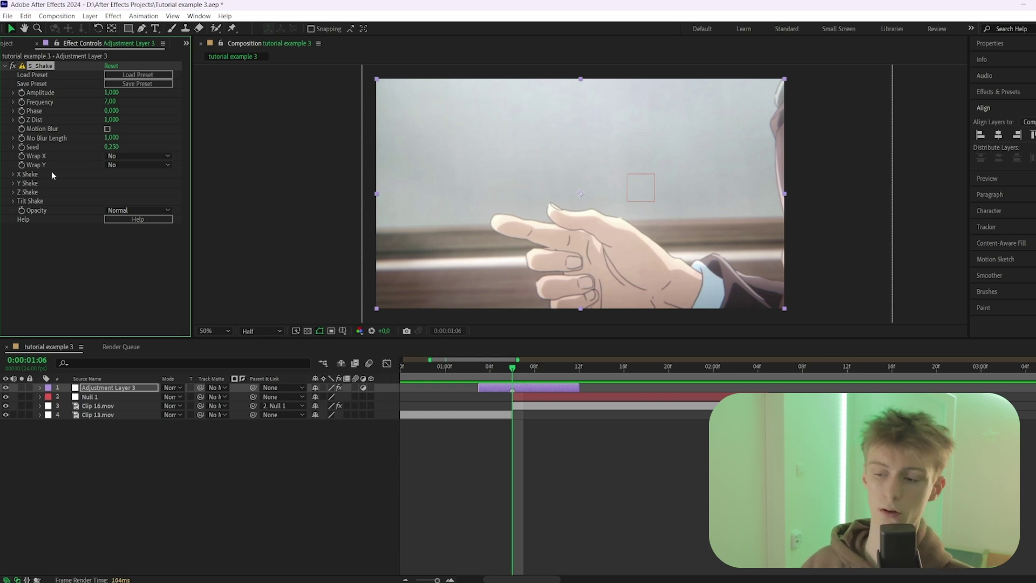
- Review S_Shake's X, Y and Z Shake parameters and set X Rand Amp to 5
{"action": "left_click", "coordinate": [13, 175]}
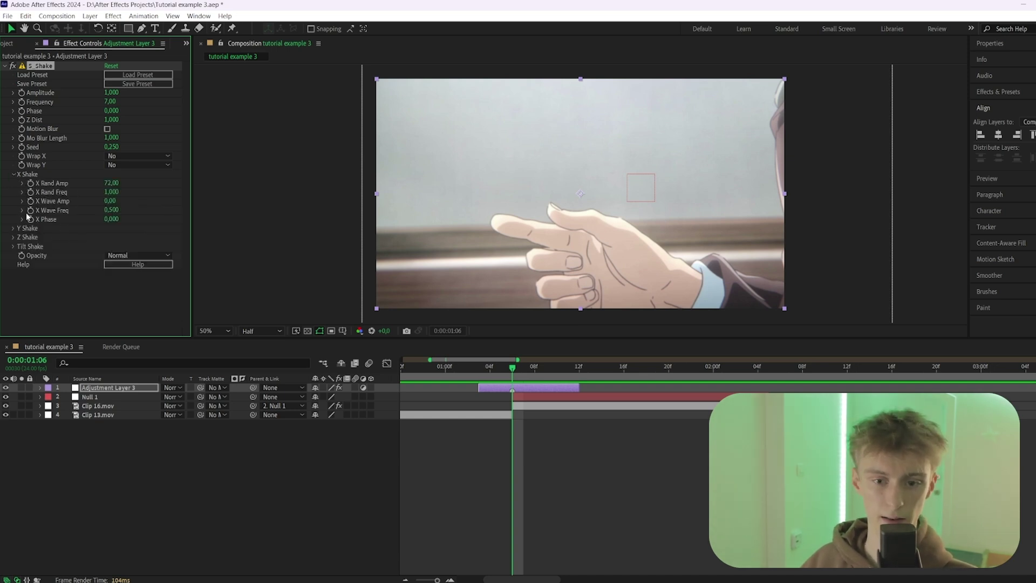
{"action": "left_click", "coordinate": [16, 228]}
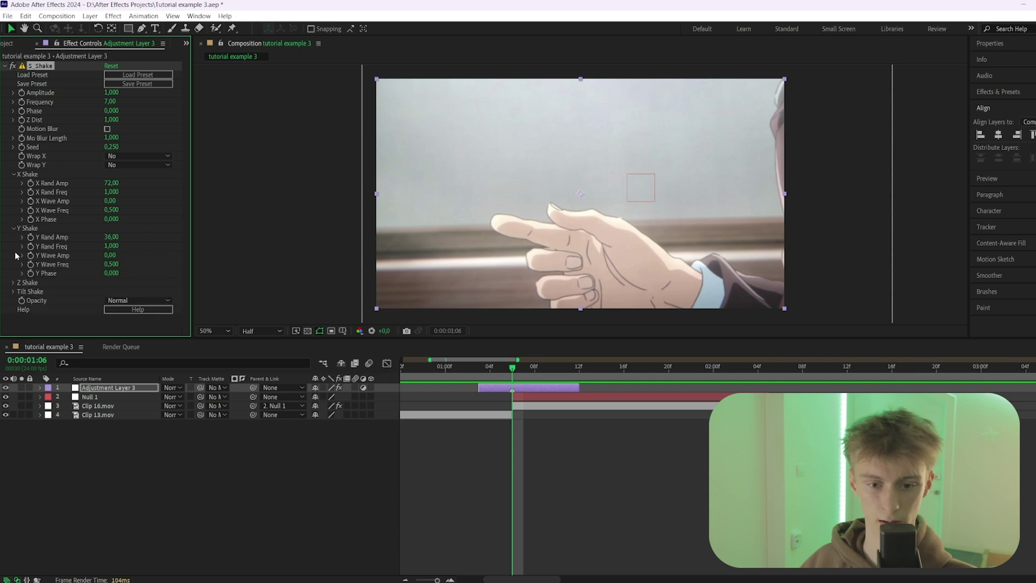
{"action": "left_click", "coordinate": [14, 284]}
{"action": "left_click", "coordinate": [14, 282]}
{"action": "left_click", "coordinate": [14, 228]}
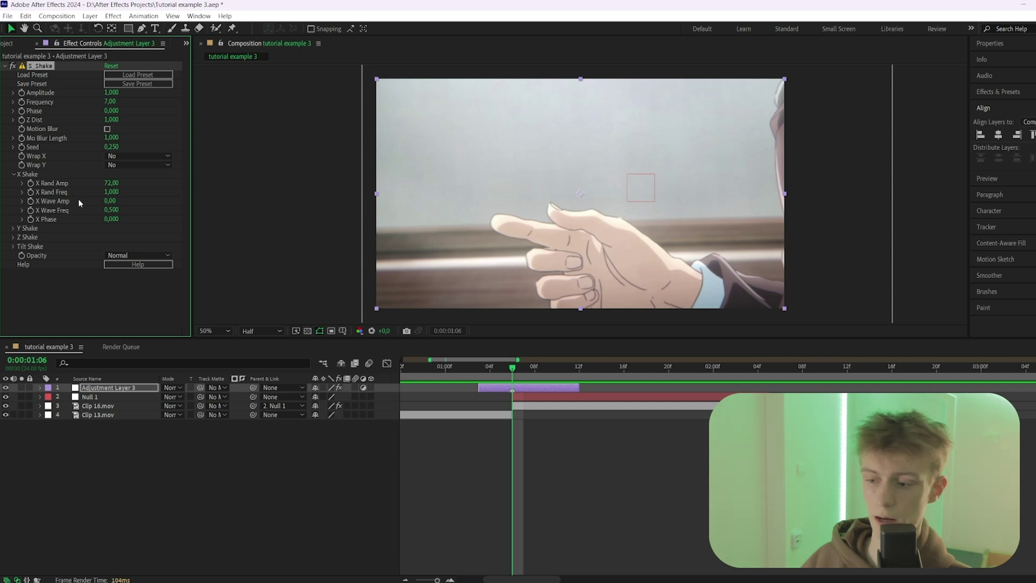
{"action": "left_click", "coordinate": [113, 184]}
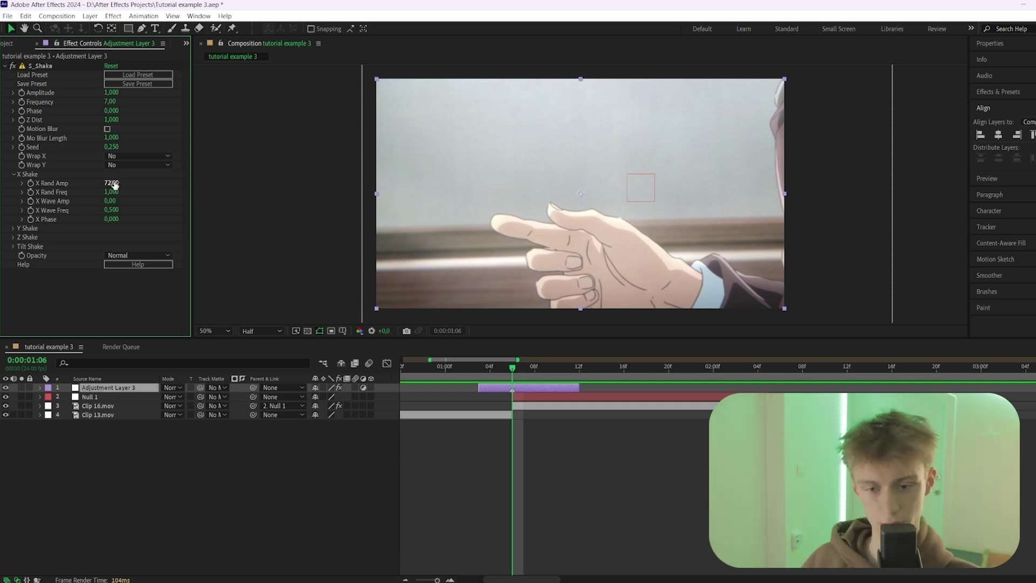
{"action": "left_click", "coordinate": [114, 184]}
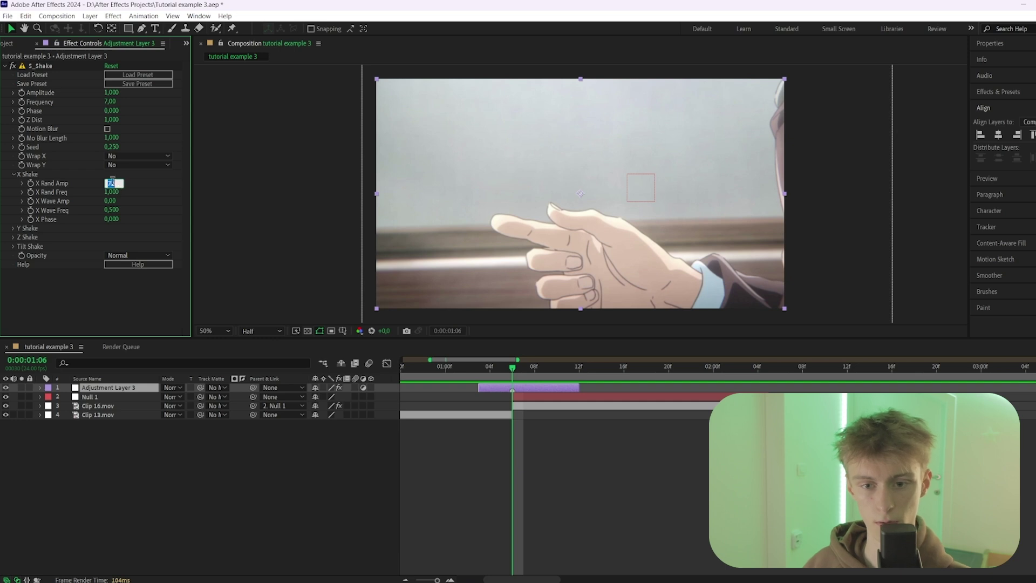
{"action": "type", "text": "5"}
{"action": "key", "text": "Return"}
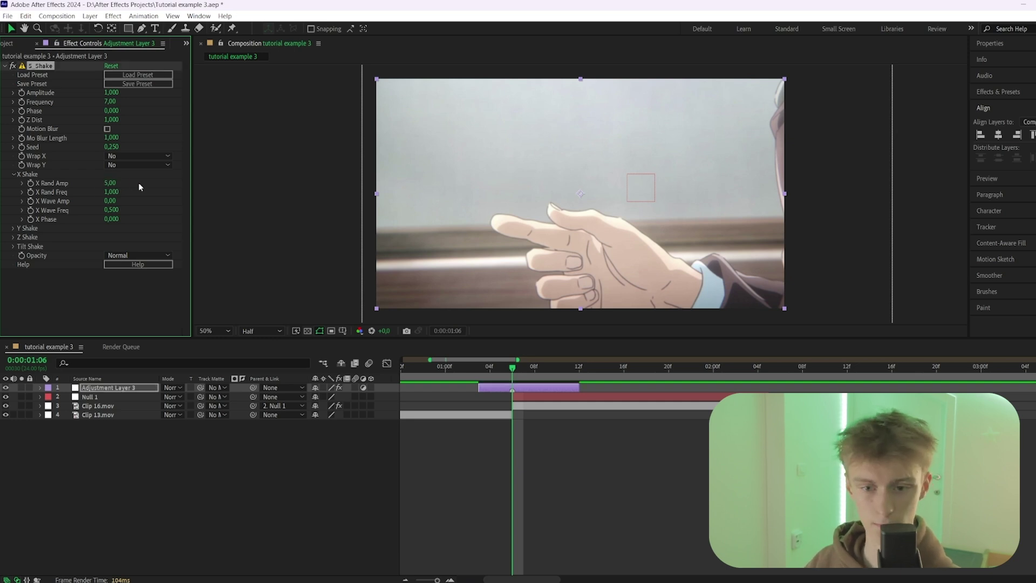
- Set S_Shake's X Wave Amp to 10 and briefly try out a different X Phase
{"action": "left_click", "coordinate": [111, 201]}
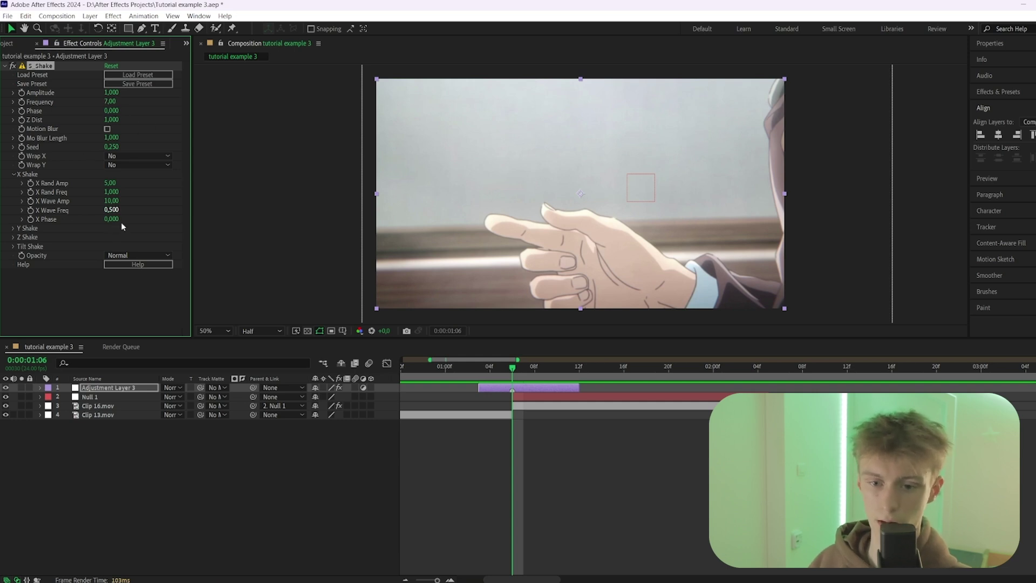
{"action": "left_click_drag", "start_coordinate": [111, 219], "coordinate": [155, 222]}
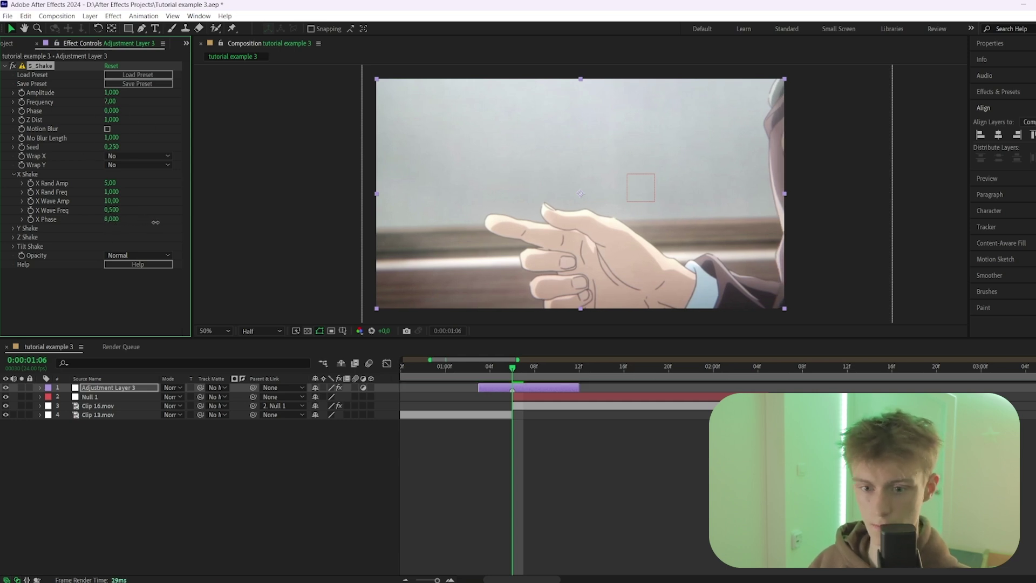
{"action": "left_click", "coordinate": [14, 174]}
- Set S_Shake's Y Rand Amp to 40 and Y Wave Amp to 80
{"action": "left_click", "coordinate": [13, 183]}
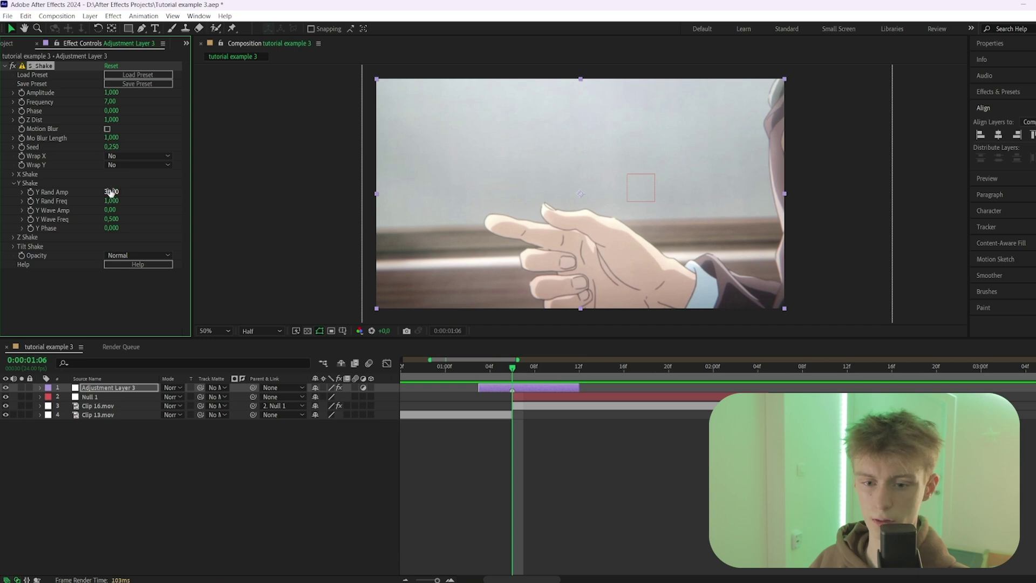
{"action": "left_click", "coordinate": [111, 193]}
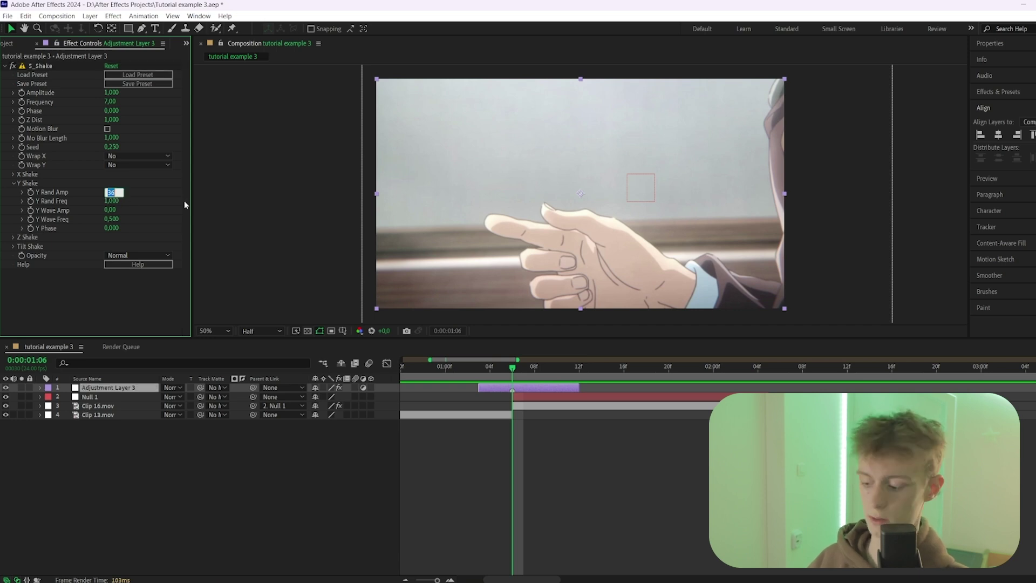
{"action": "type", "text": "40"}
{"action": "key", "text": "Return"}
{"action": "left_click", "coordinate": [110, 208]}
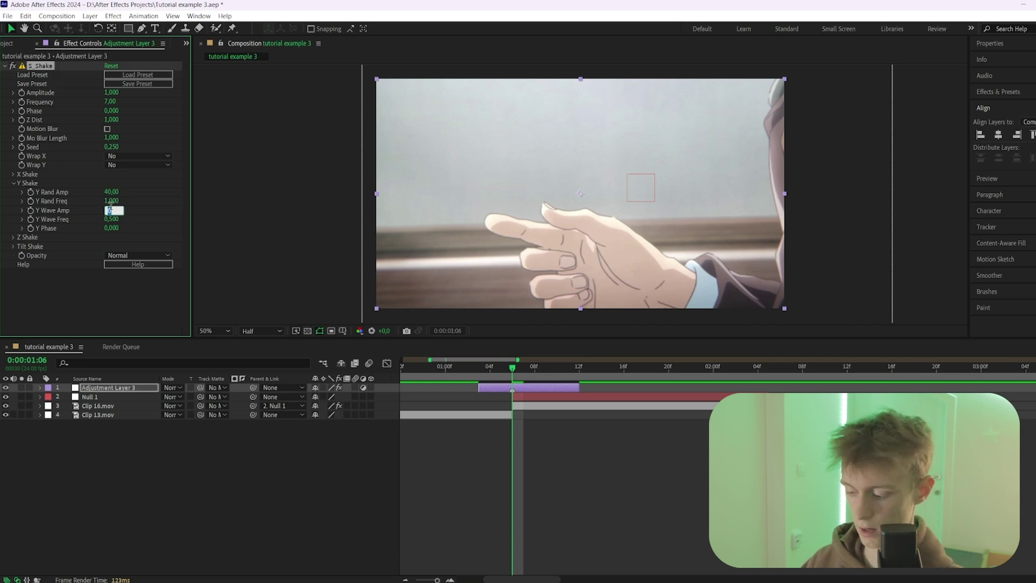
{"action": "type", "text": "80"}
{"action": "key", "text": "Return"}
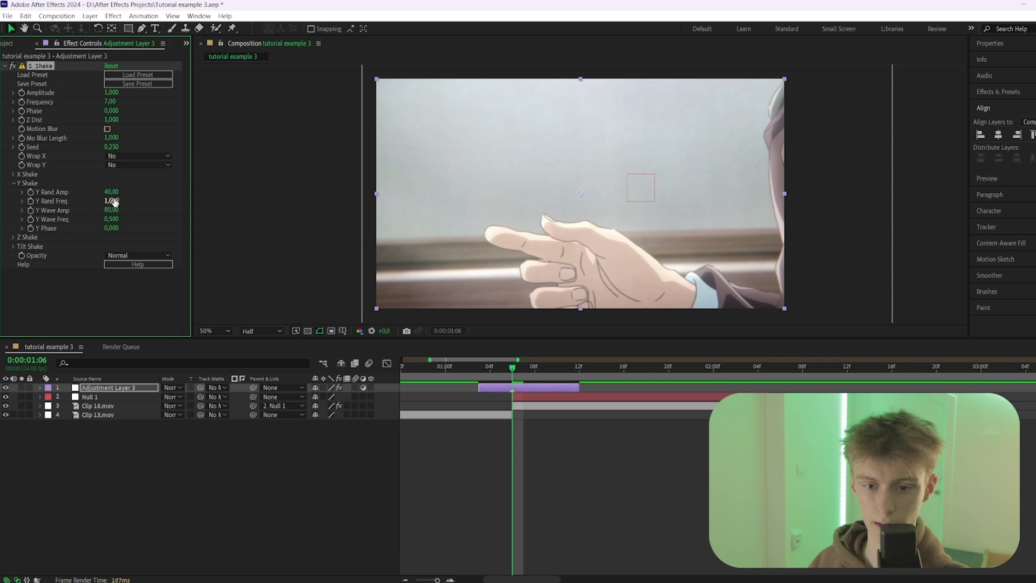
- Set the Y Rand Freq of S_Shake to 1.1
{"action": "left_click", "coordinate": [112, 200]}
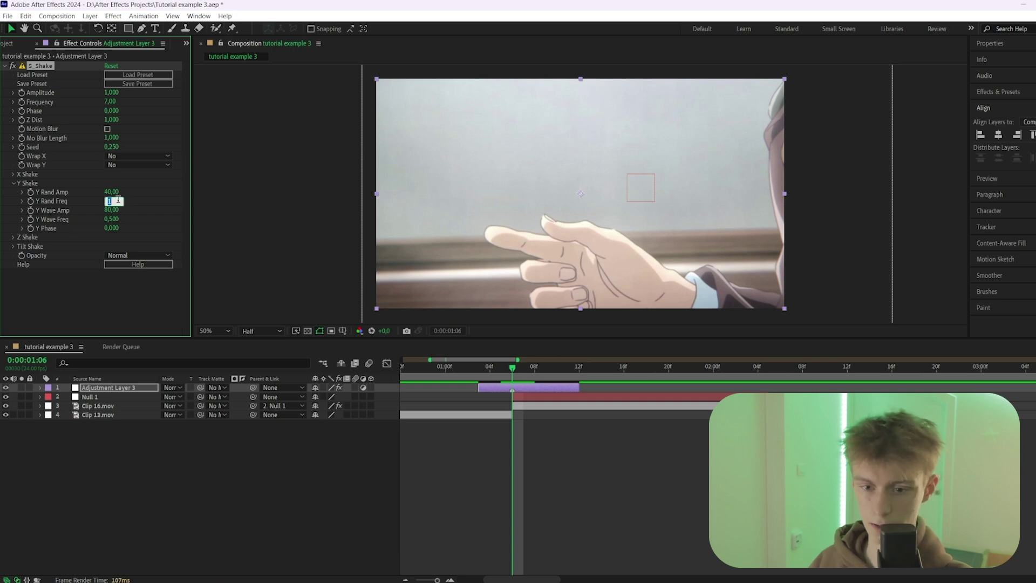
{"action": "type", "text": "1"}
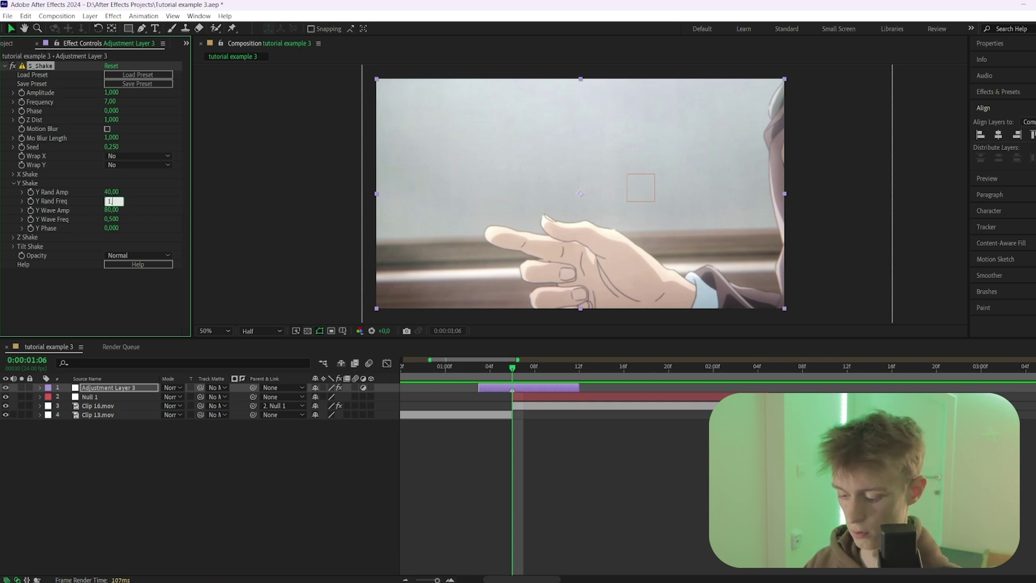
{"action": "type", "text": ",1"}
{"action": "key", "text": "Return"}
- Preview the shake around the clip transition and check the frame edges of the first clip at 0:00:01:04
{"action": "key", "text": "space"}
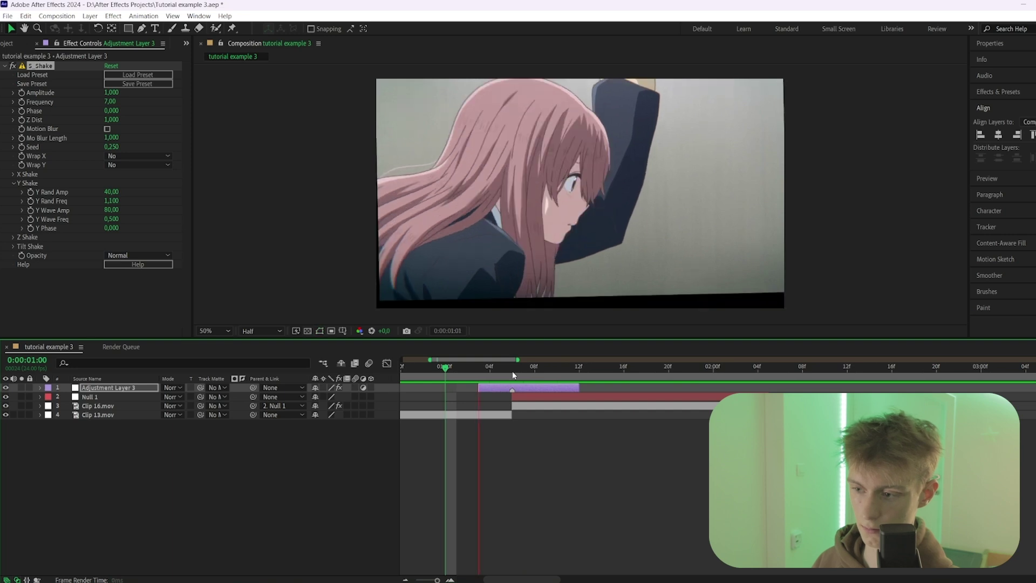
{"action": "left_click_drag", "start_coordinate": [509, 370], "coordinate": [553, 372]}
{"action": "key", "text": "Page_Up"}
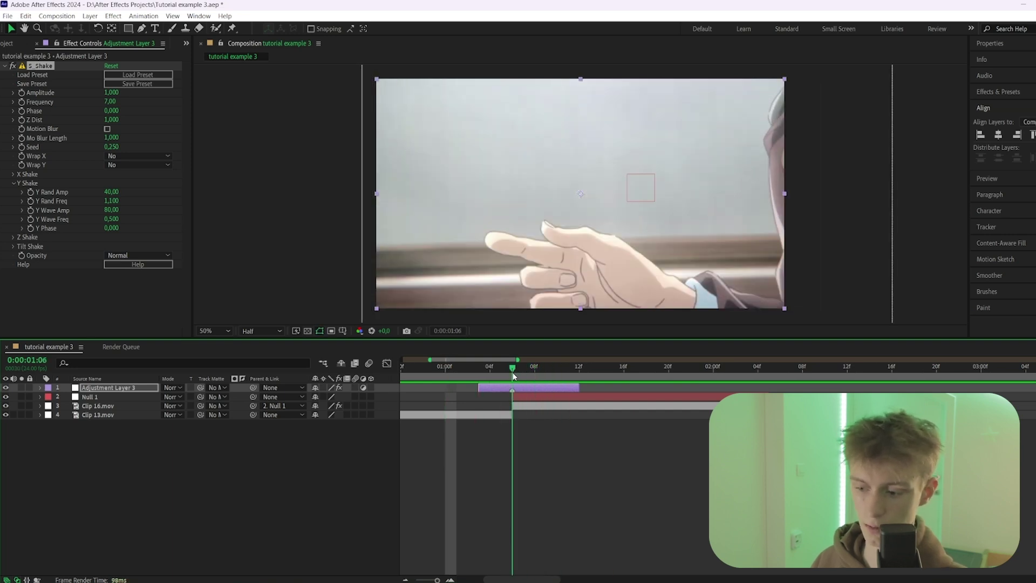
{"action": "left_click", "coordinate": [523, 391]}
{"action": "key", "text": "Page_Up"}
{"action": "key", "text": "Page_Up"}
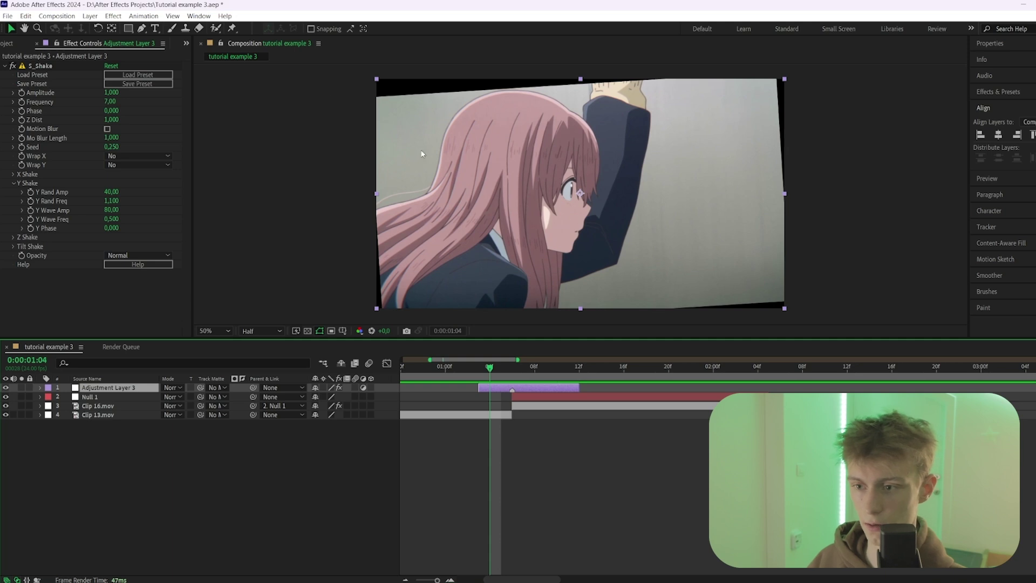
- Copy the CC RepeTile effect from Clip 16.mov and paste it onto Clip 13.mov
{"action": "left_click", "coordinate": [530, 405]}
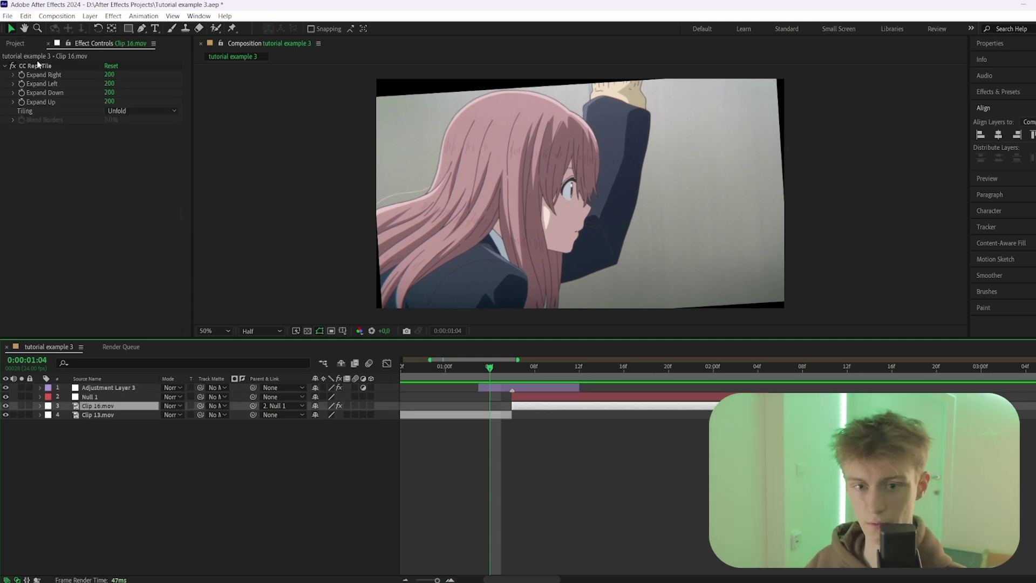
{"action": "left_click", "coordinate": [77, 181]}
{"action": "left_click", "coordinate": [499, 415]}
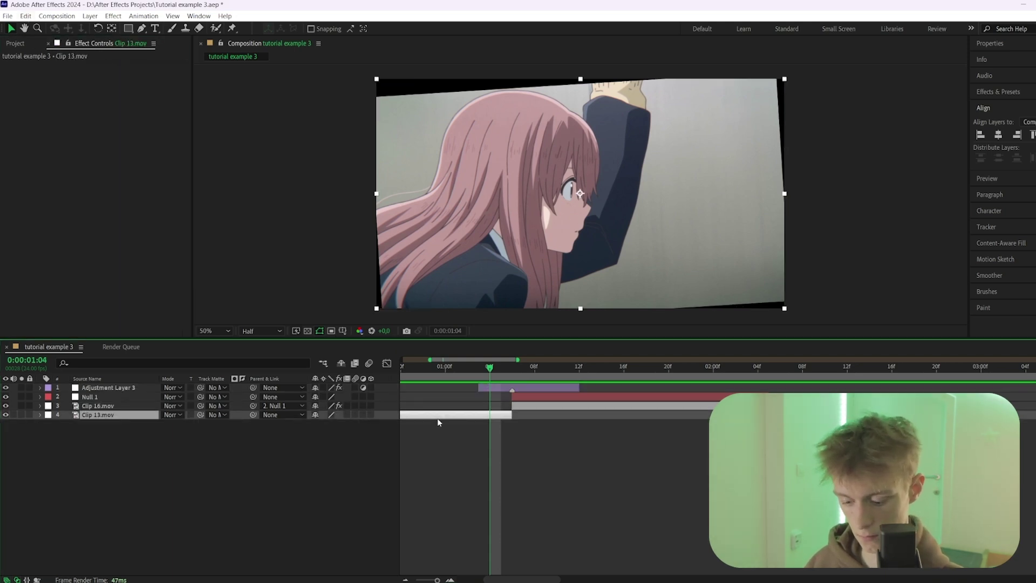
{"action": "key", "text": "ctrl+v"}
- At 0:00:01:06, set Tilt Rand Amp to 2.5 and Tilt Wave Amp to 1.5 in the adjustment layer's S_Shake
{"action": "left_click", "coordinate": [502, 389]}
{"action": "key", "text": "Page_Down"}
{"action": "key", "text": "Page_Down"}
{"action": "left_click", "coordinate": [15, 184]}
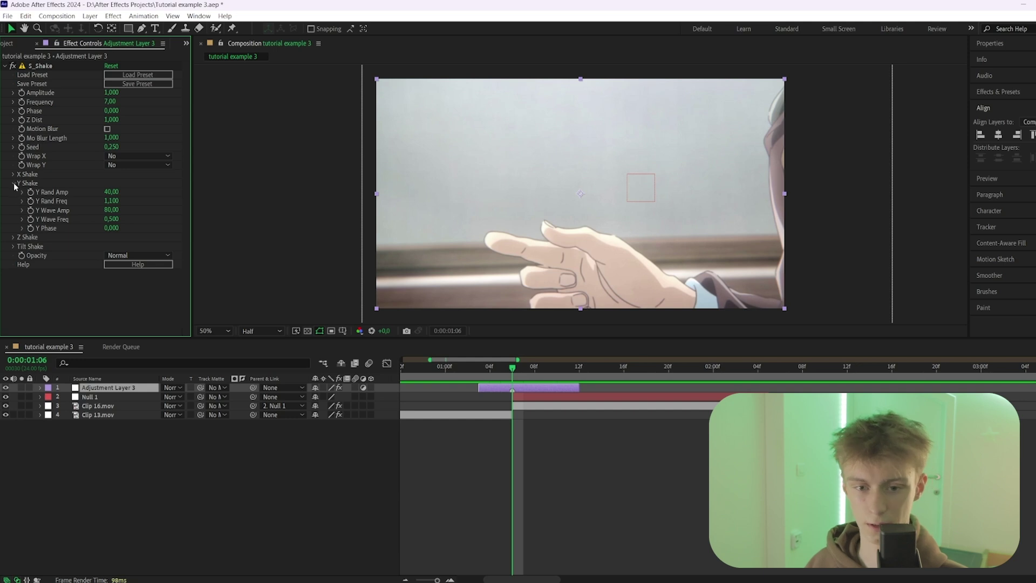
{"action": "left_click", "coordinate": [15, 184]}
{"action": "left_click", "coordinate": [15, 193]}
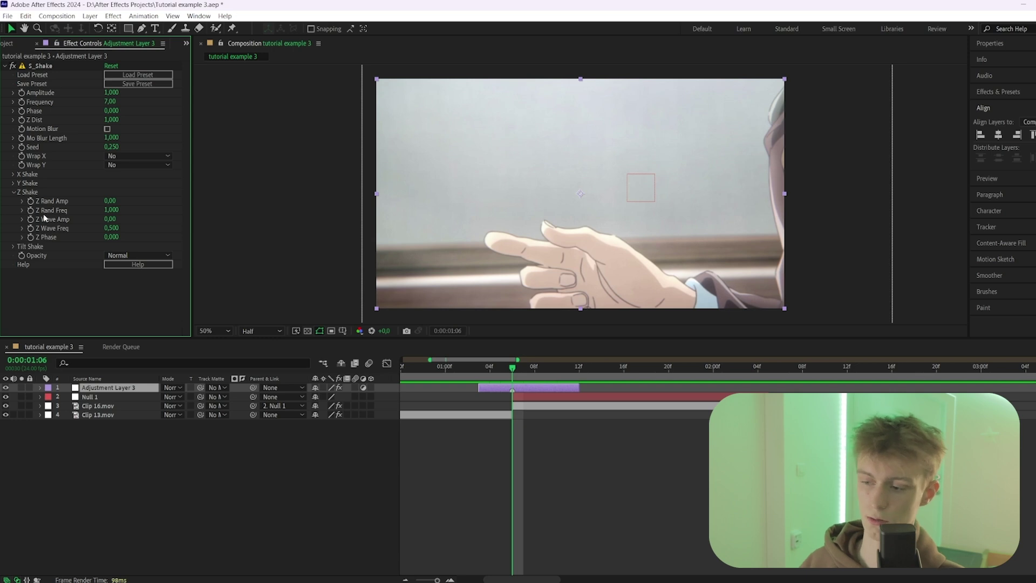
{"action": "left_click", "coordinate": [14, 192]}
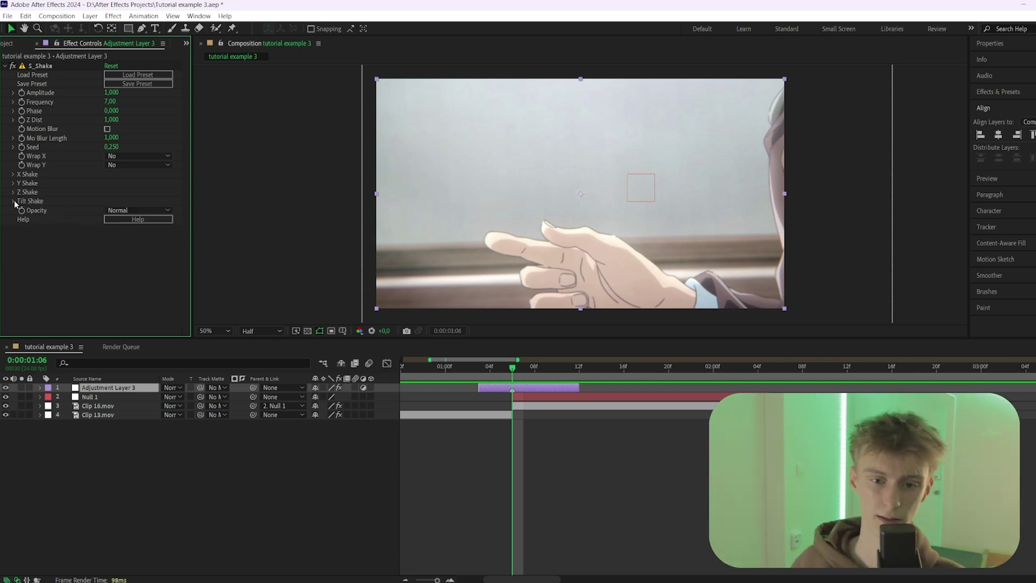
{"action": "left_click", "coordinate": [14, 201]}
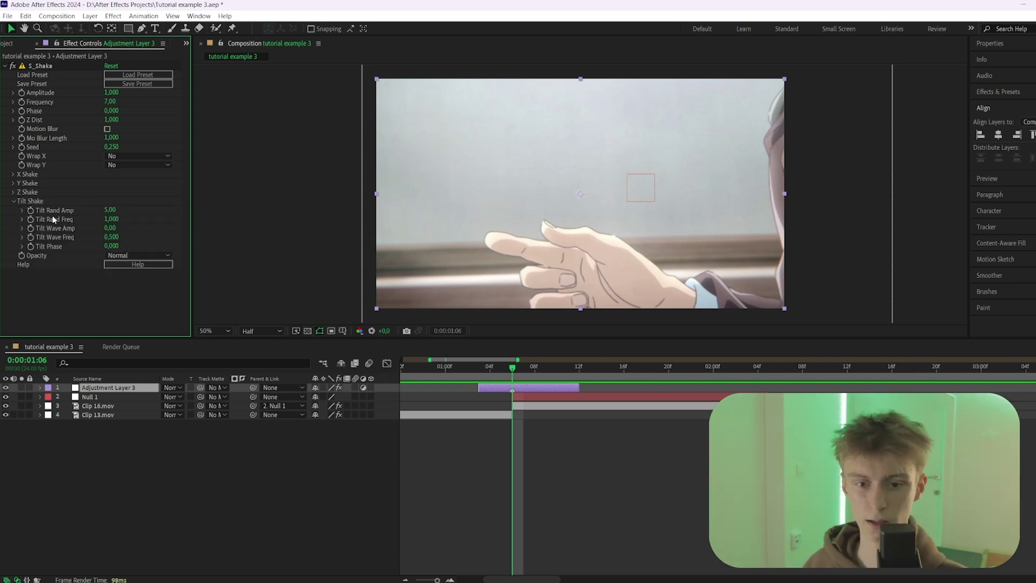
{"action": "left_click", "coordinate": [110, 210]}
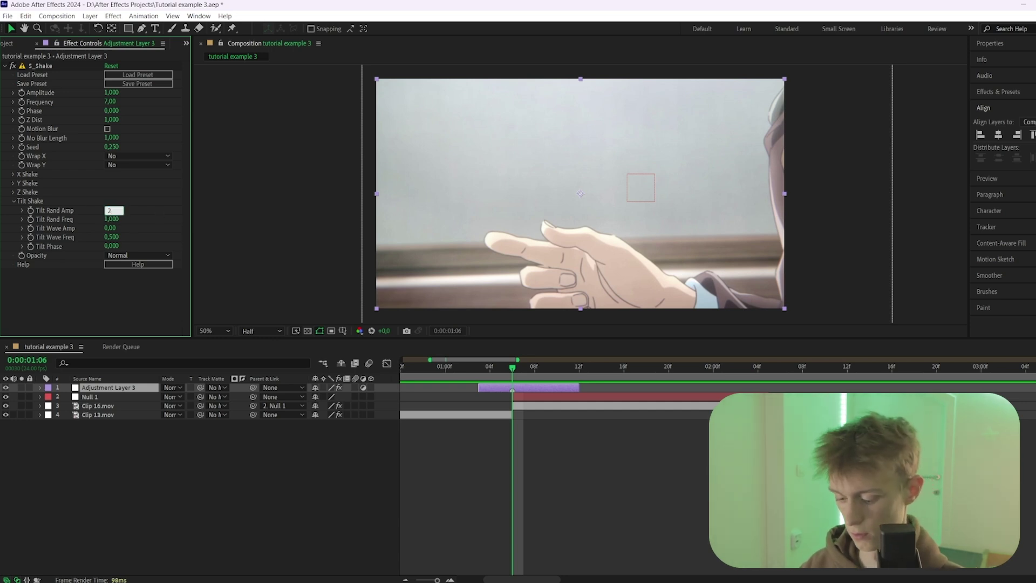
{"action": "type", "text": "2,5"}
{"action": "left_click", "coordinate": [111, 228]}
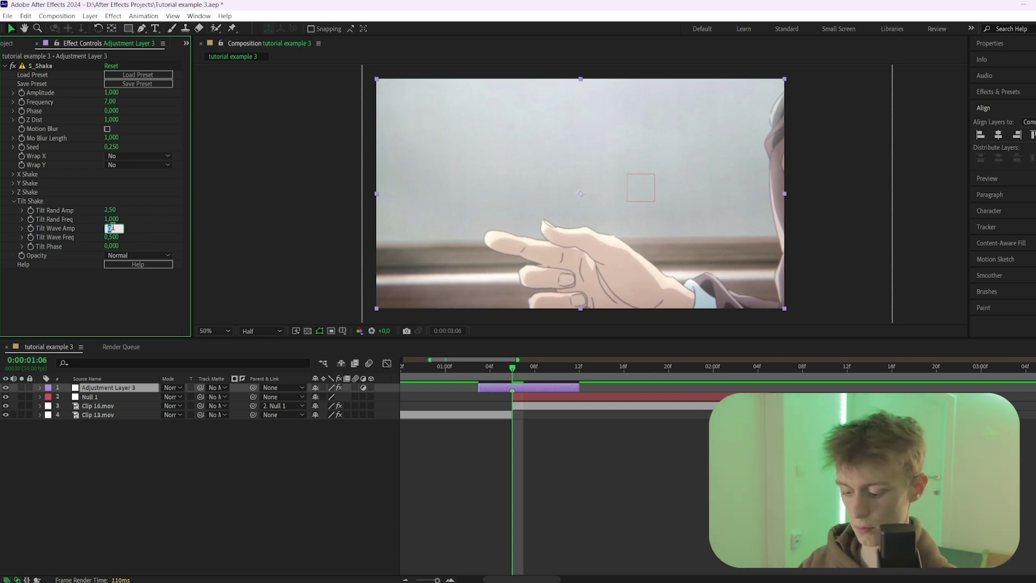
{"action": "type", "text": "1,5"}
- Set S_Shake's Tilt Rand Freq to 0.9 and Tilt Wave Freq to 0.6
{"action": "left_click", "coordinate": [112, 218]}
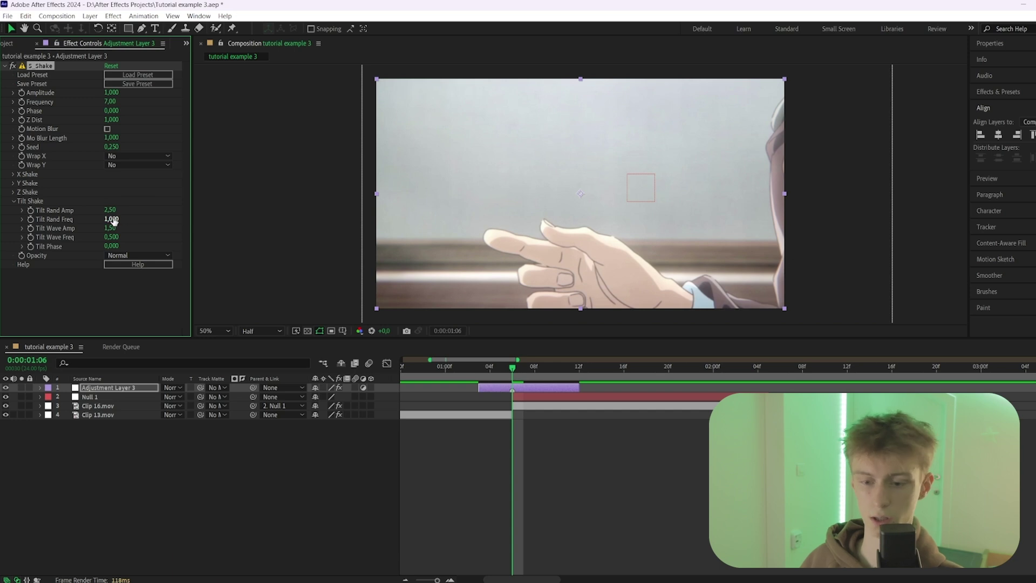
{"action": "type", "text": "0,9"}
{"action": "left_click", "coordinate": [111, 237]}
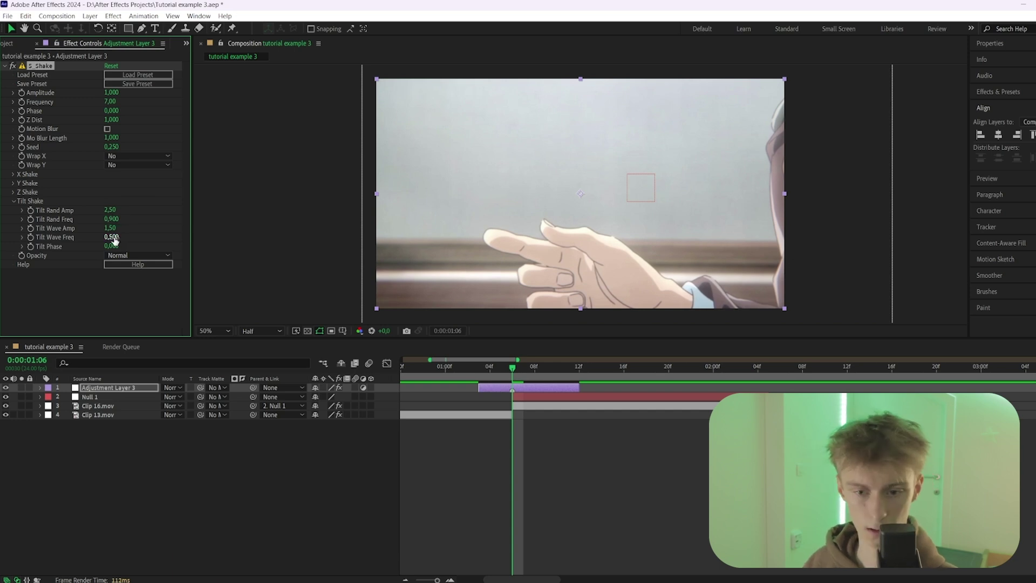
{"action": "type", "text": "0"}
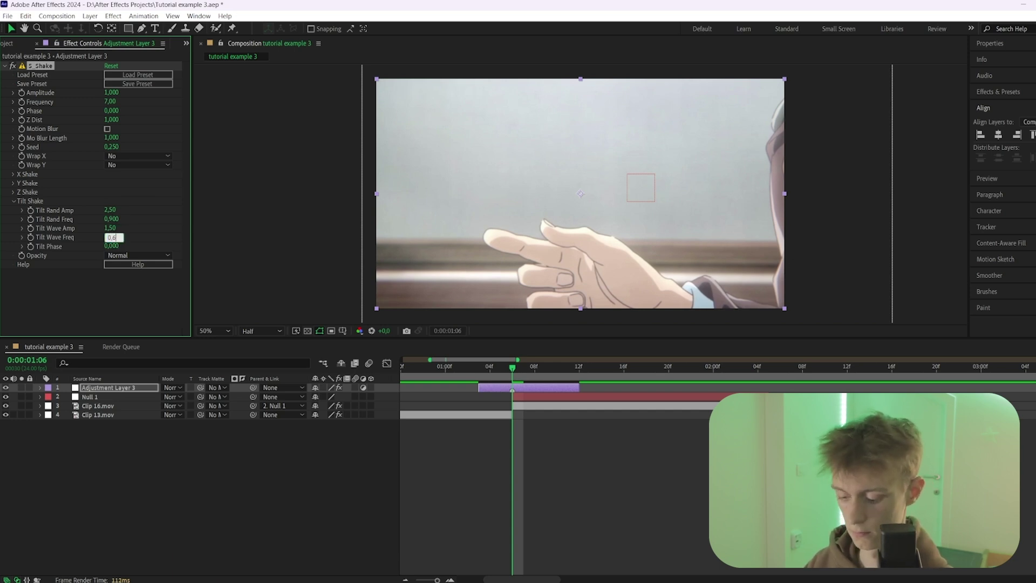
{"action": "type", "text": ",6"}
{"action": "key", "text": "Return"}
- Play back the transition from before the adjustment layer to check the tilt shake
{"action": "left_click_drag", "start_coordinate": [510, 372], "coordinate": [473, 372]}
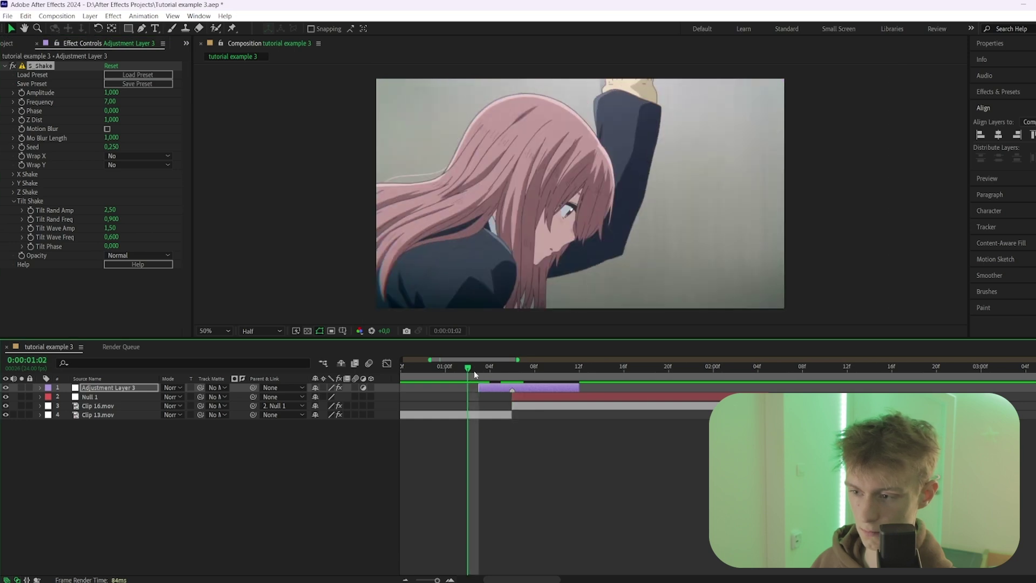
{"action": "key", "text": "space"}
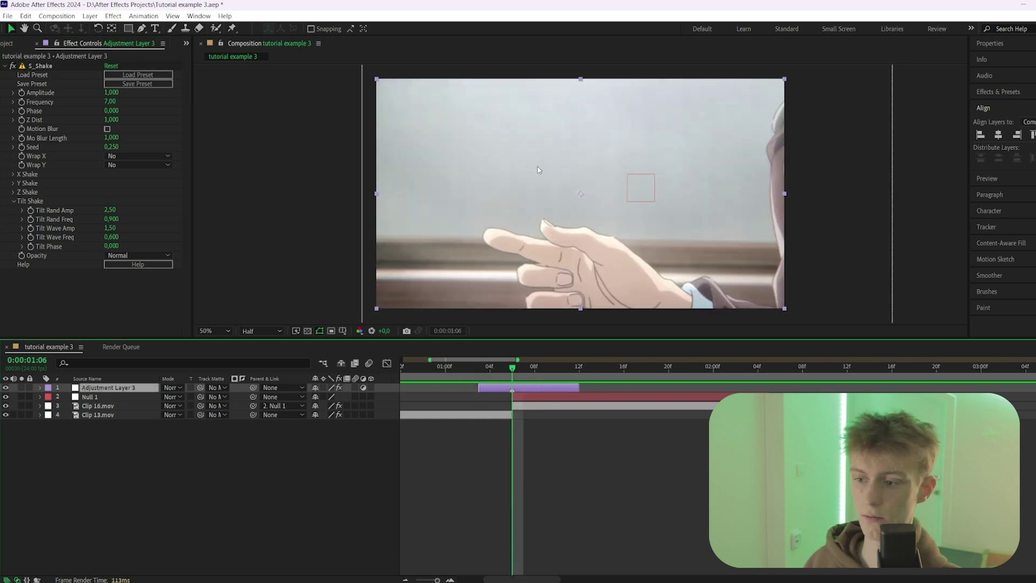
{"action": "left_click", "coordinate": [14, 202]}
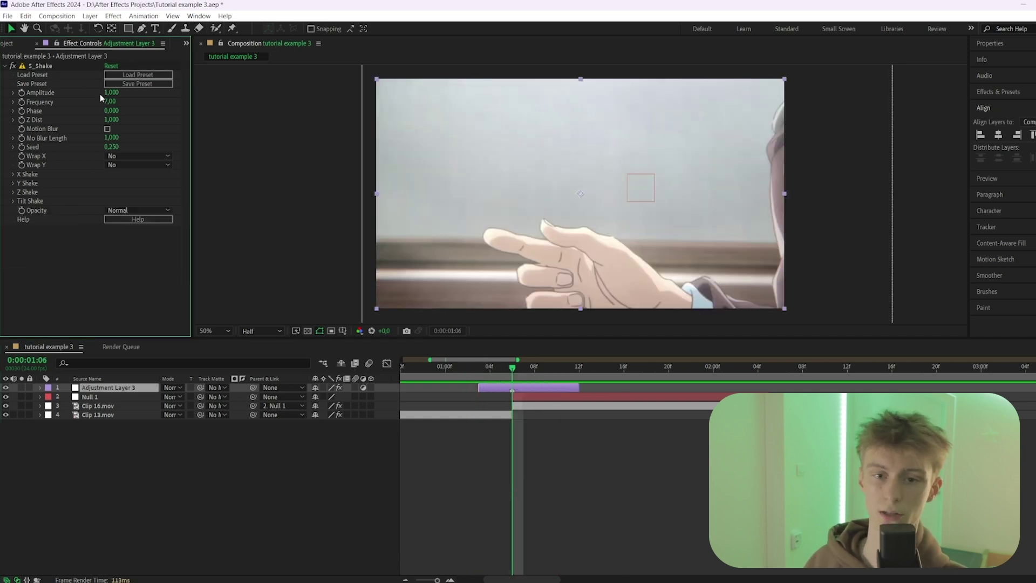
- Keyframe S_Shake's Amplitude at 1 at 0:00:01:06 and at 0 at the adjustment layer's start, 0:00:01:03
{"action": "left_click", "coordinate": [22, 95]}
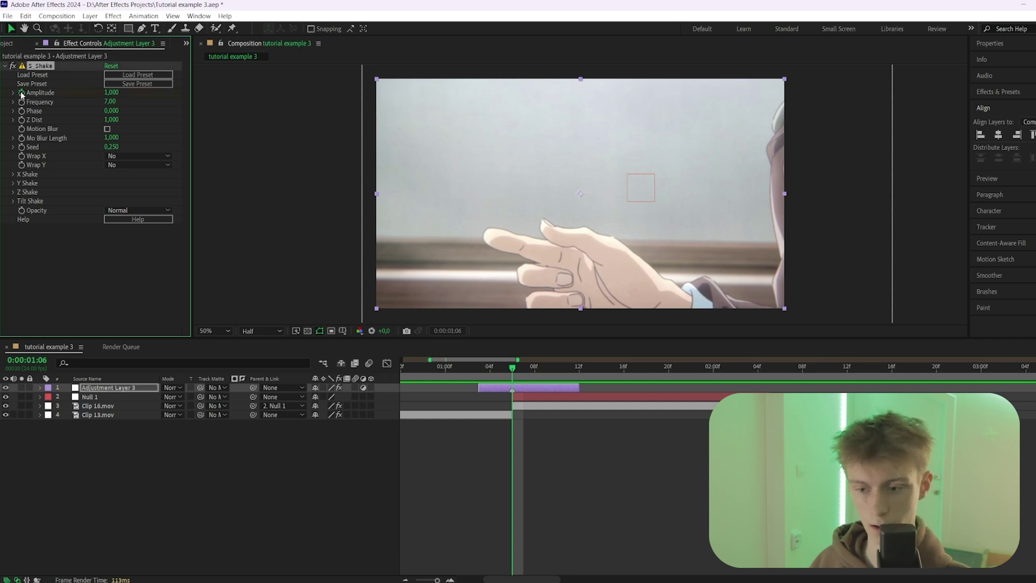
{"action": "left_click_drag", "start_coordinate": [511, 370], "coordinate": [479, 369]}
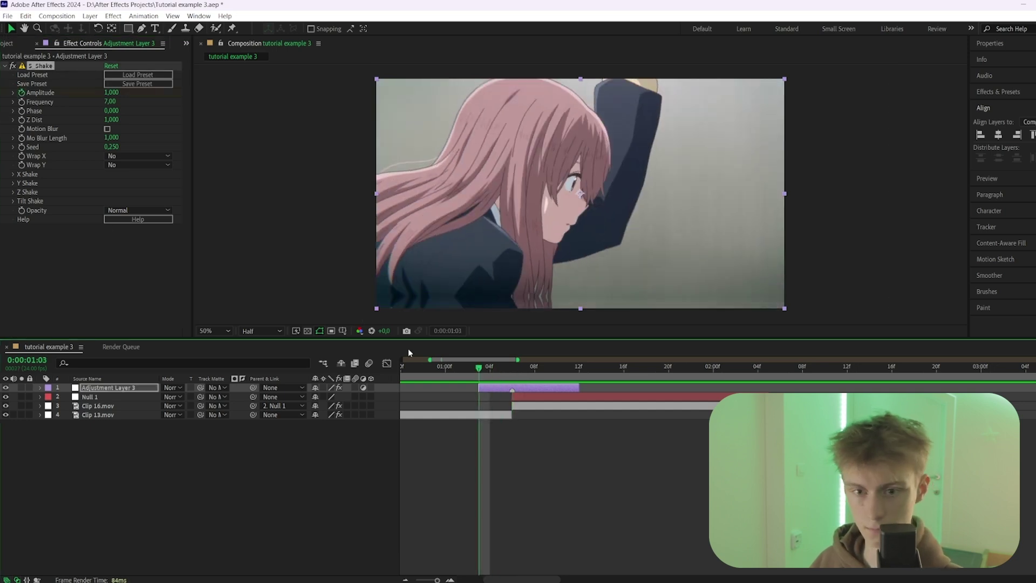
{"action": "key", "text": "u"}
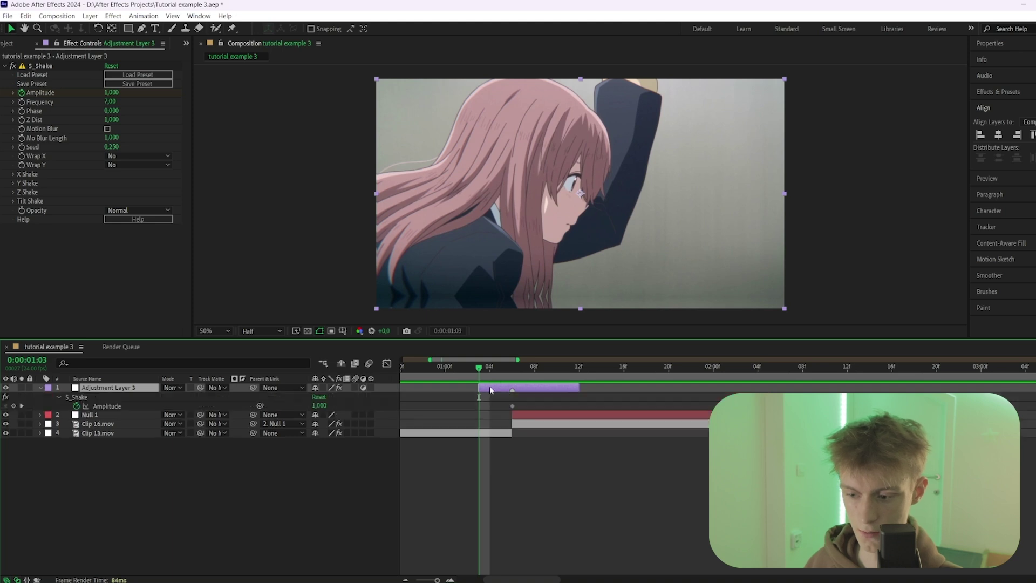
{"action": "left_click", "coordinate": [13, 406]}
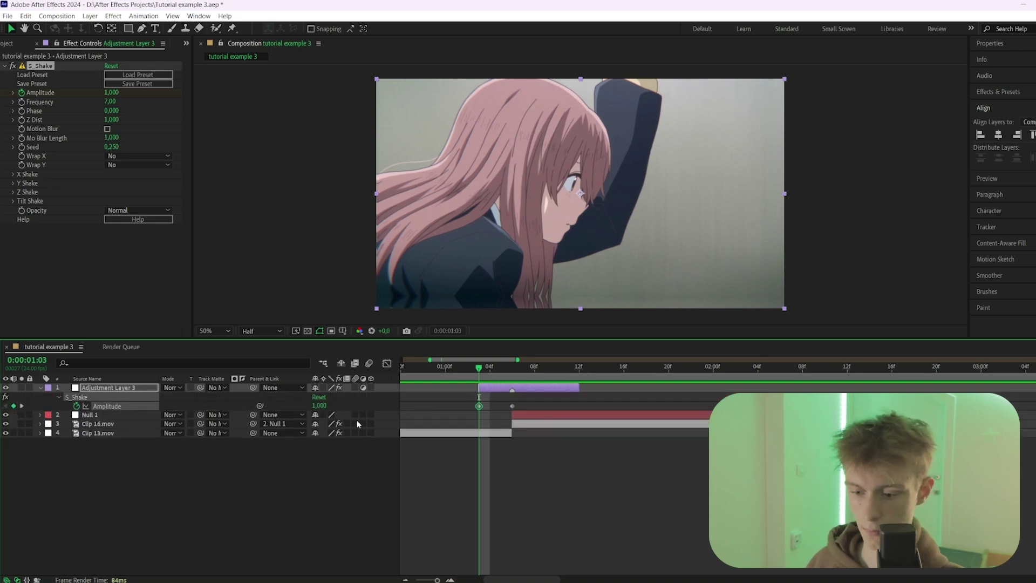
{"action": "key", "text": "Return"}
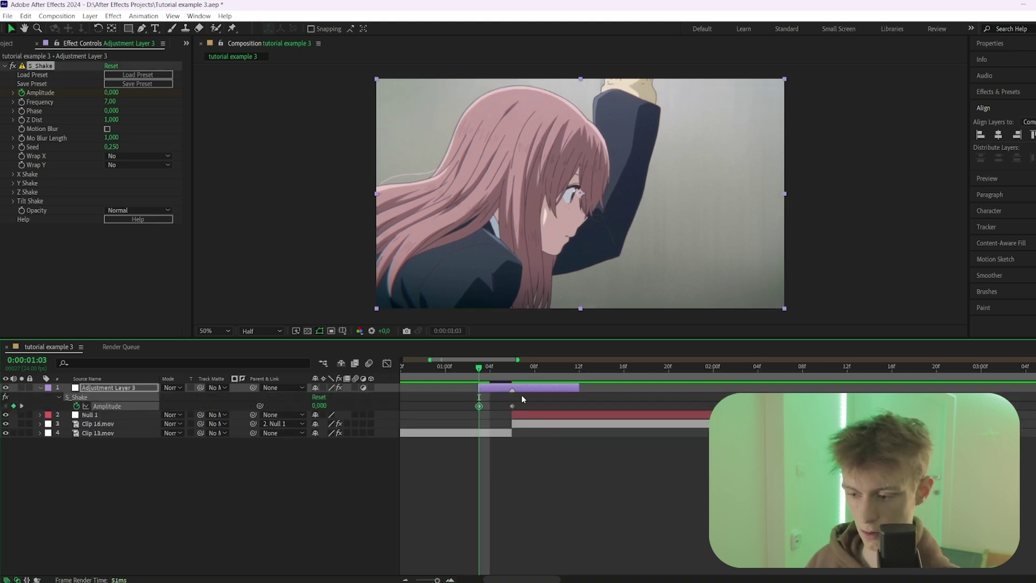
- Add an Amplitude keyframe of 0 at the adjustment layer's end, 0:00:01:12
{"action": "key", "text": "o"}
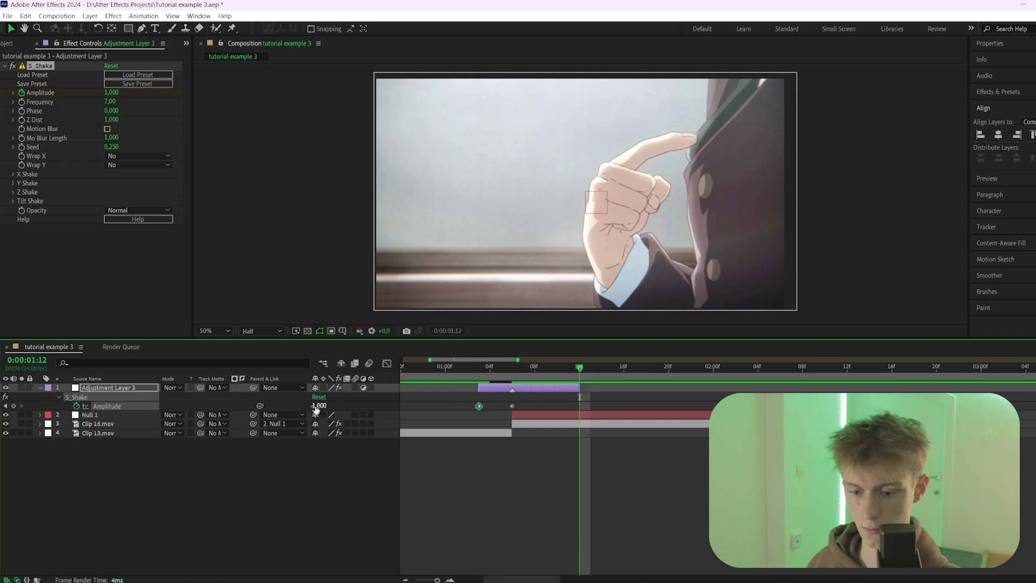
{"action": "left_click", "coordinate": [14, 406]}
{"action": "left_click", "coordinate": [319, 406]}
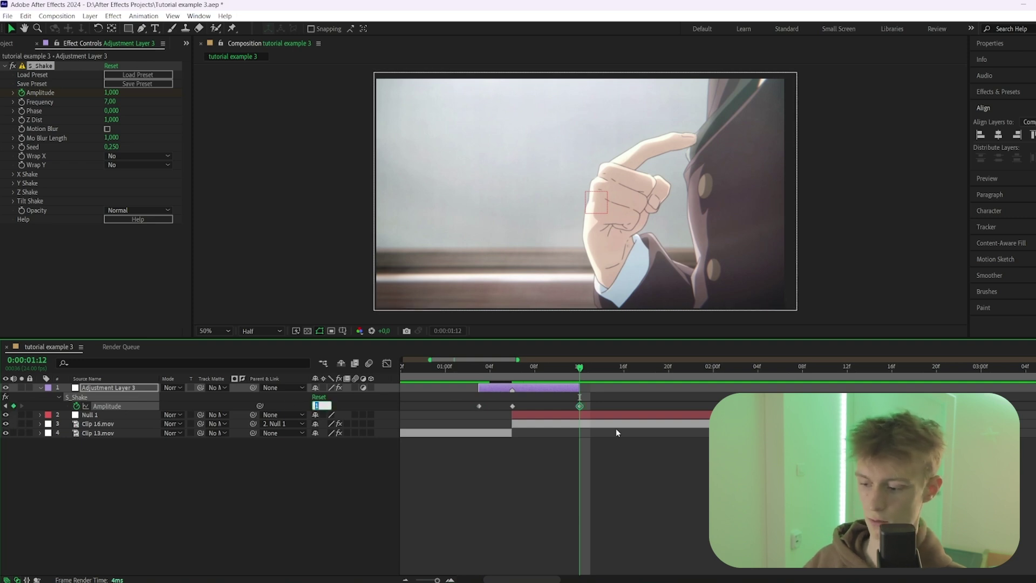
{"action": "type", "text": "0"}
{"action": "key", "text": "Return"}
- Return to 0:00:01:06 and apply Easy Ease to all three Amplitude keyframes
{"action": "left_click", "coordinate": [513, 367]}
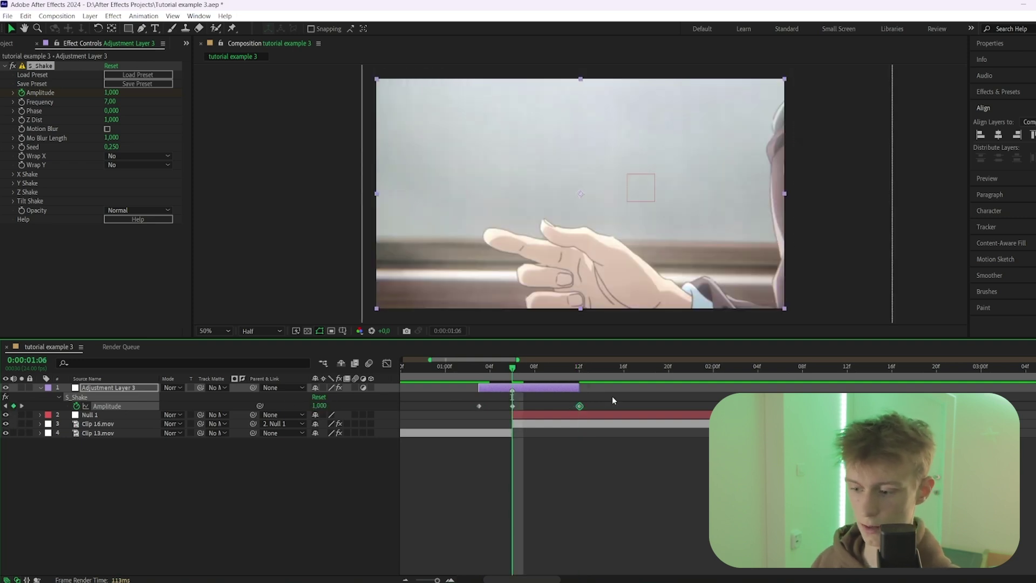
{"action": "left_click_drag", "start_coordinate": [612, 400], "coordinate": [425, 438]}
{"action": "key", "text": "F9"}
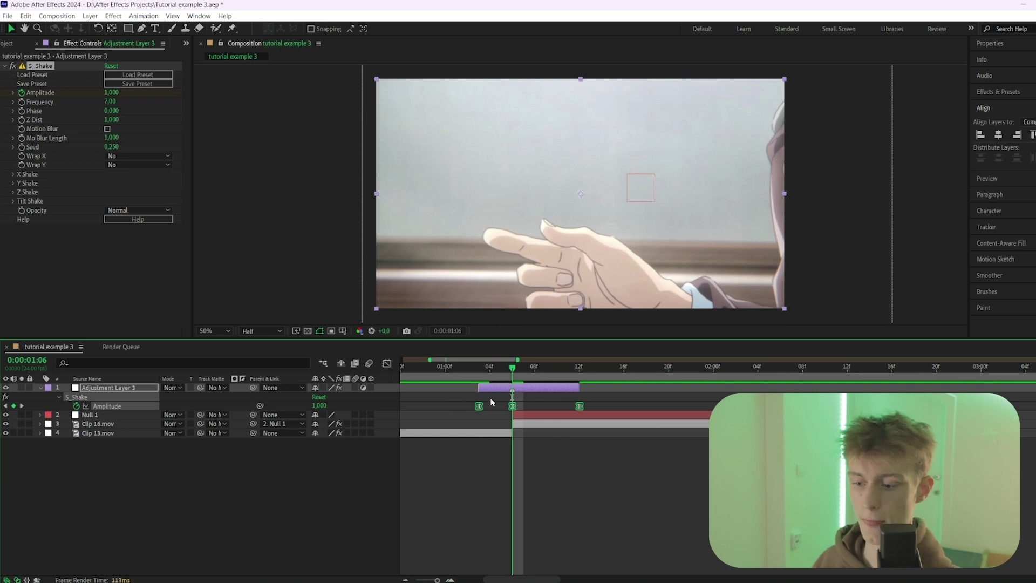
{"action": "scroll", "coordinate": [540, 427], "scroll_direction": "left", "scroll_amount": 1}
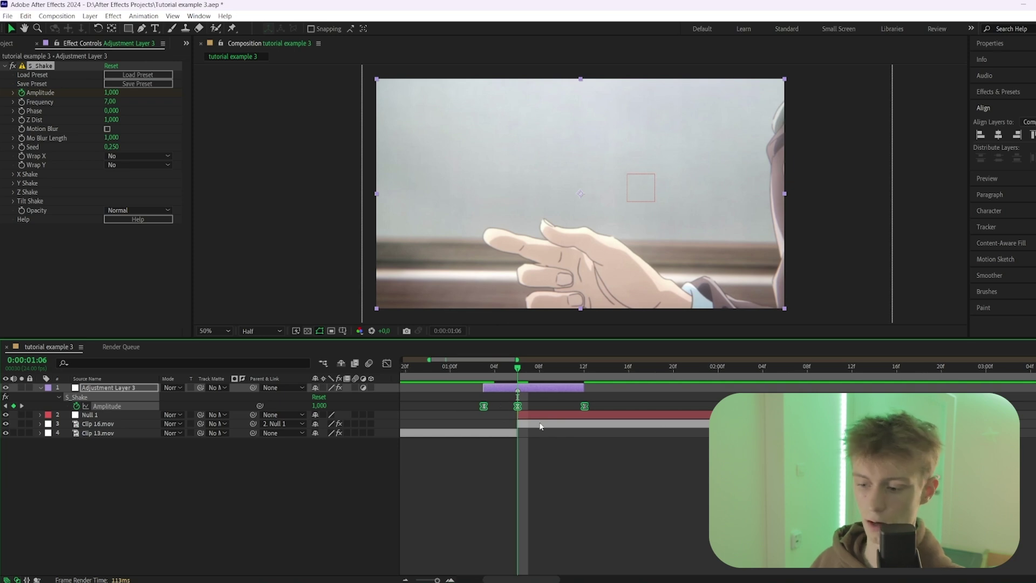
- Shape the Amplitude curve in the graph editor with a slow start, a sharp rise into the 0:00:01:06 peak and a smoothly eased falloff
{"action": "left_click", "coordinate": [386, 364]}
{"action": "left_click_drag", "start_coordinate": [424, 502], "coordinate": [502, 546]}
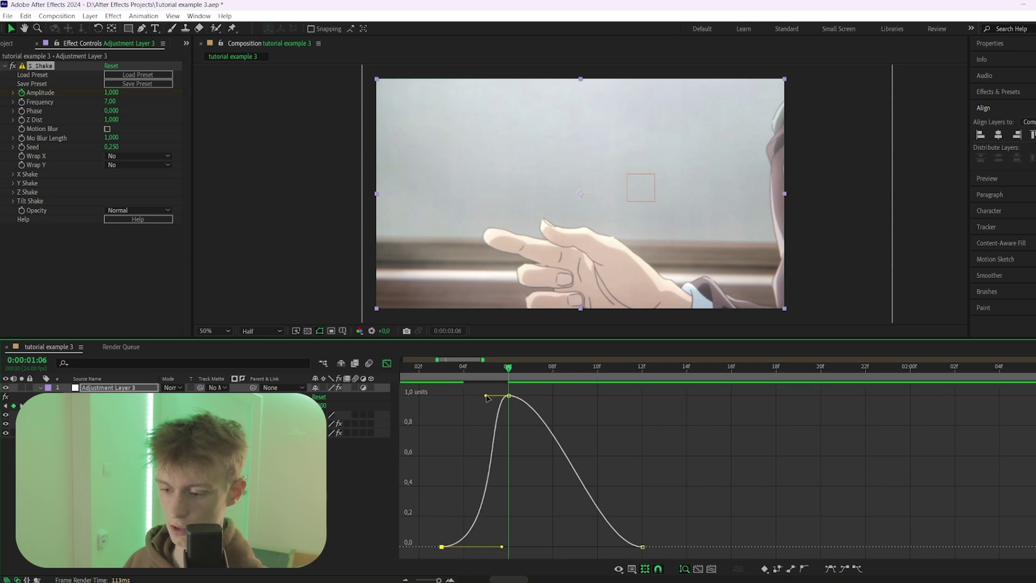
{"action": "left_click_drag", "start_coordinate": [487, 396], "coordinate": [504, 535]}
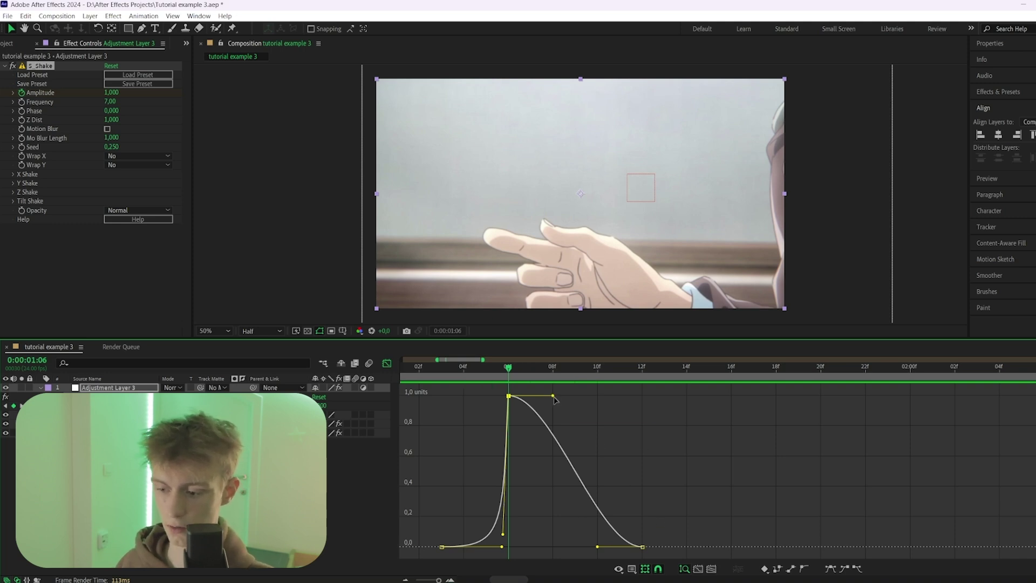
{"action": "left_click_drag", "start_coordinate": [554, 397], "coordinate": [533, 416]}
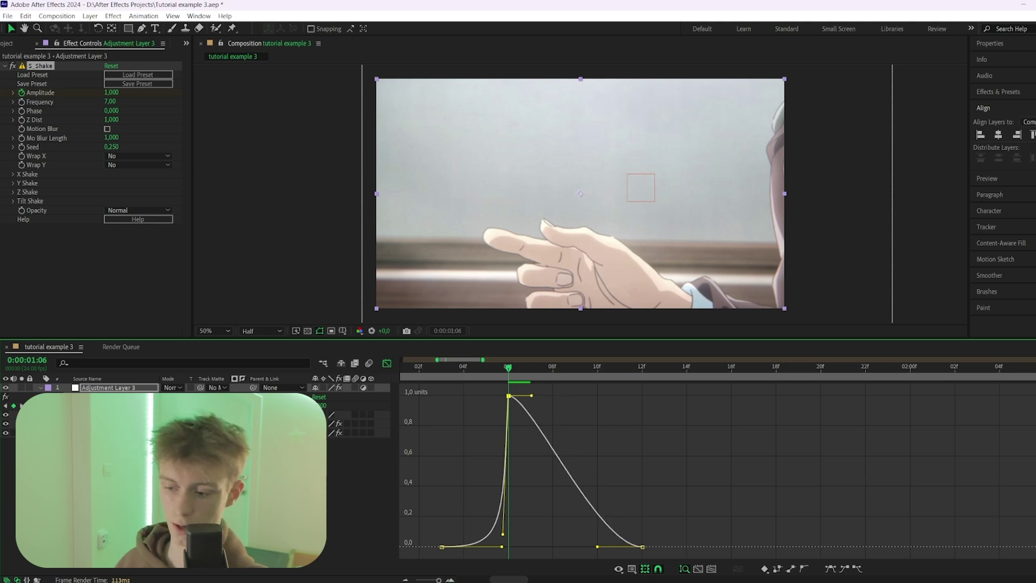
{"action": "scroll", "coordinate": [577, 411], "scroll_direction": "left", "scroll_amount": 5}
{"action": "left_click", "coordinate": [651, 371]}
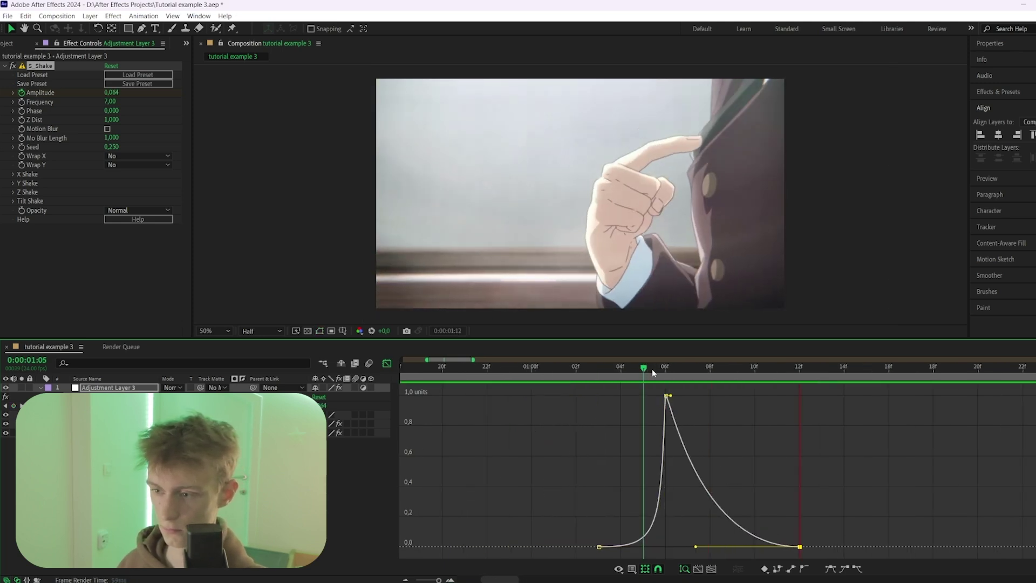
{"action": "left_click_drag", "start_coordinate": [654, 373], "coordinate": [724, 396]}
{"action": "left_click_drag", "start_coordinate": [696, 547], "coordinate": [741, 546]}
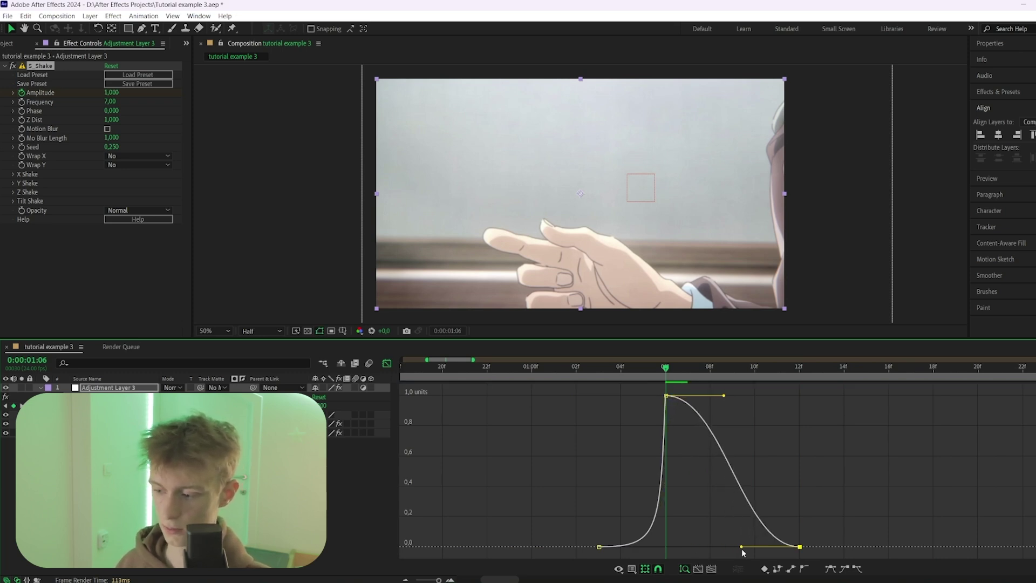
- Play back the transition to check the reshaped Amplitude curve, and return to 0:00:01:06
{"action": "key", "text": "space"}
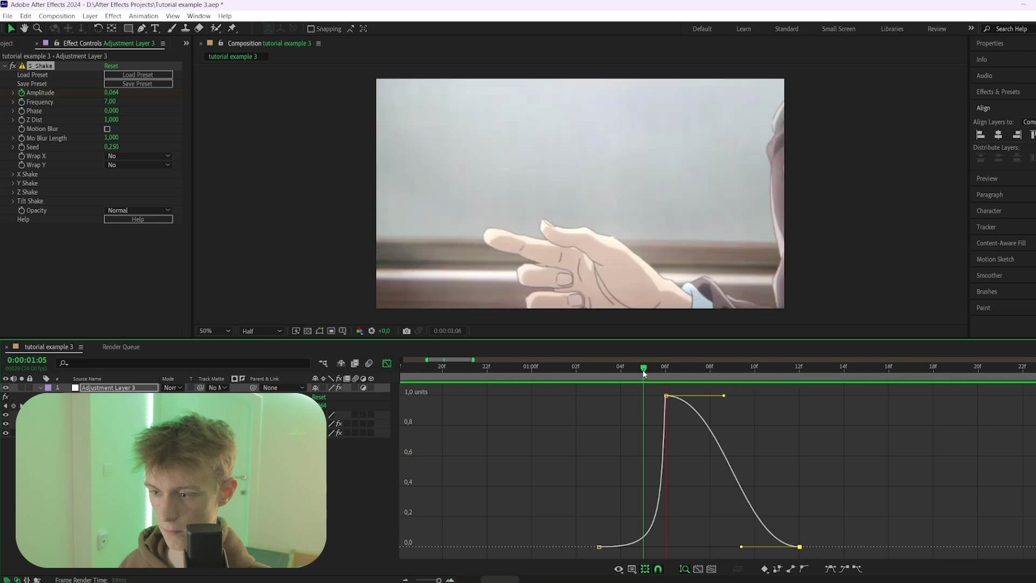
{"action": "key", "text": "space"}
{"action": "left_click_drag", "start_coordinate": [685, 376], "coordinate": [665, 367]}
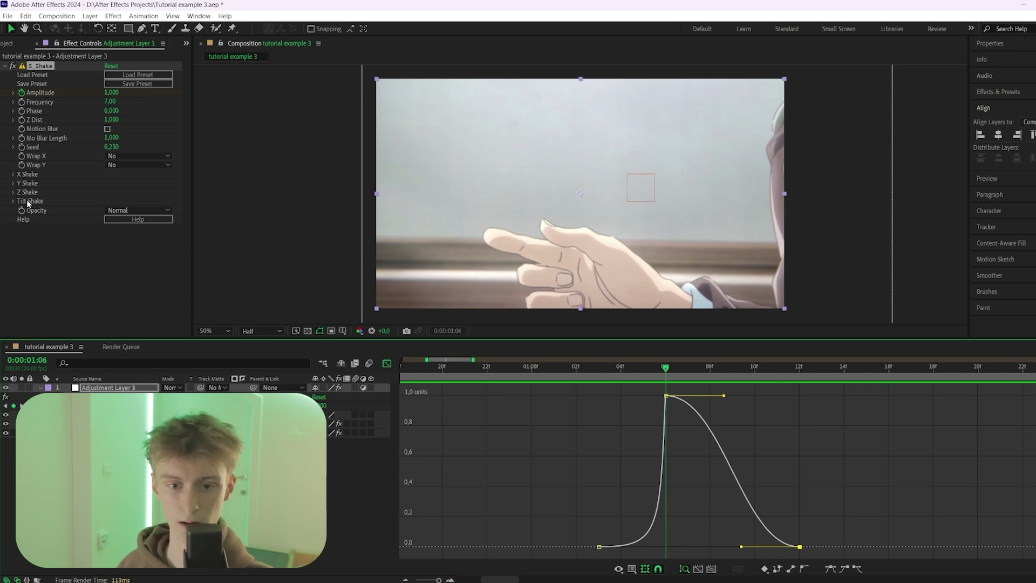
- Set S_Shake's Y Rand Amp to 50 and Y Wave Amp to 100, and preview the transition
{"action": "left_click", "coordinate": [12, 183]}
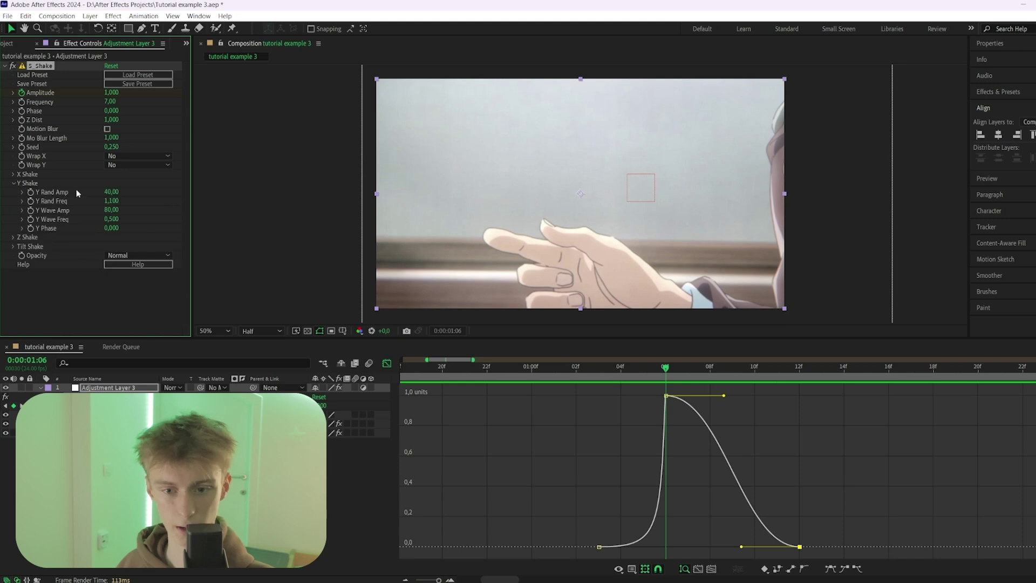
{"action": "left_click_drag", "start_coordinate": [112, 191], "coordinate": [272, 220]}
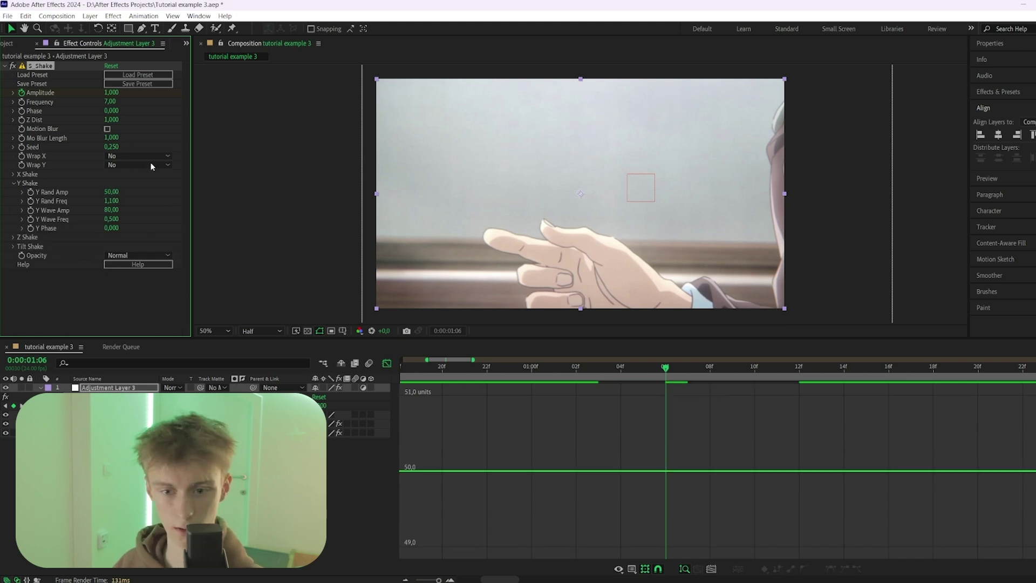
{"action": "left_click_drag", "start_coordinate": [114, 210], "coordinate": [111, 189]}
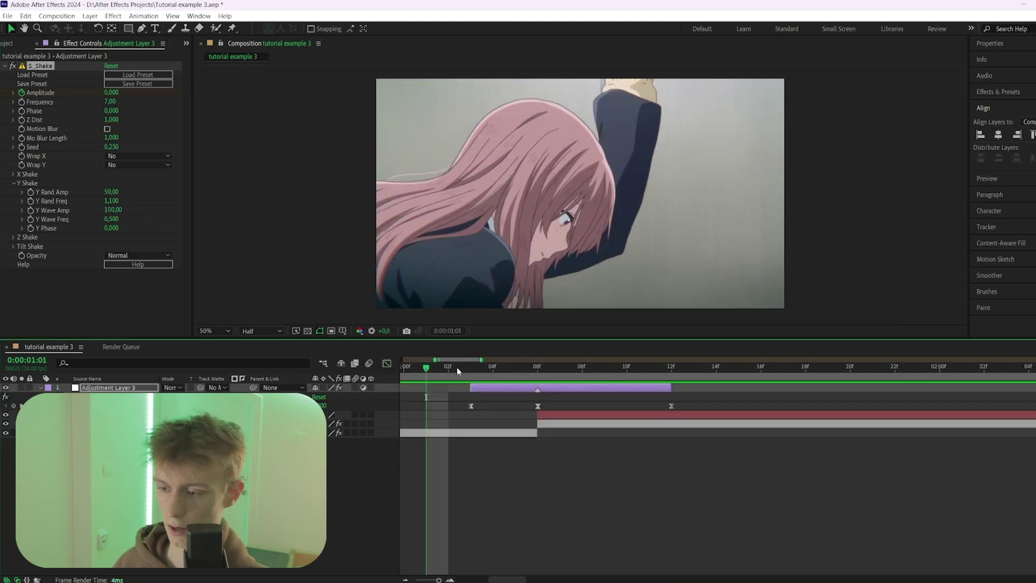
{"action": "key", "text": "space"}
{"action": "key", "text": "space"}
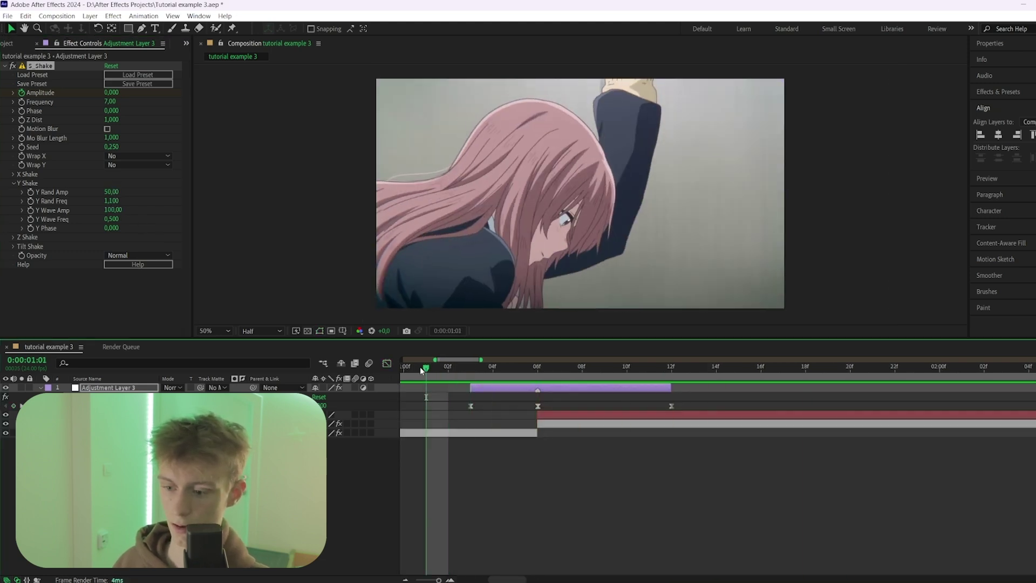
{"action": "left_click_drag", "start_coordinate": [444, 368], "coordinate": [527, 372]}
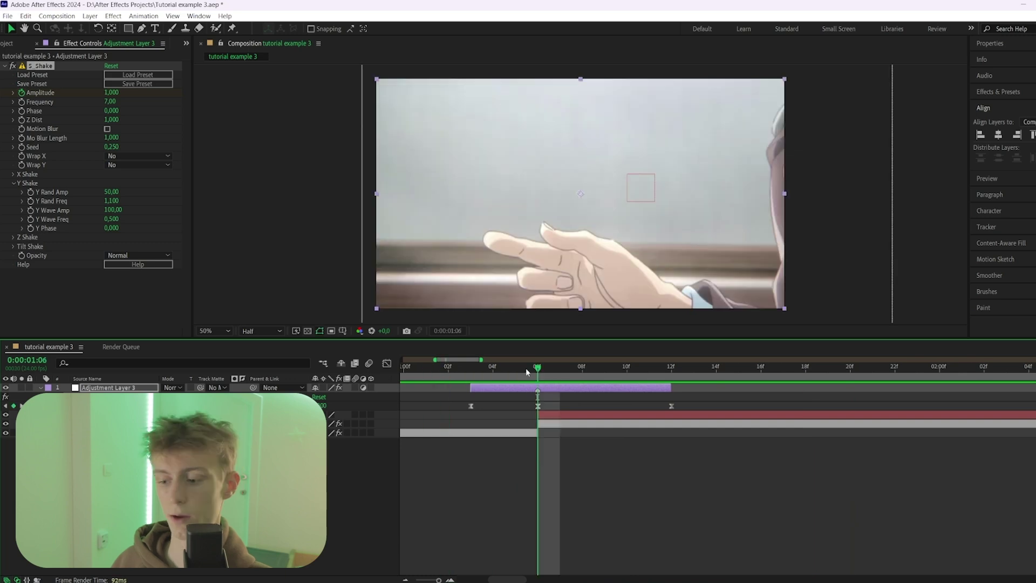
- Set S_Shake's Frequency to 8, preview the transition and return to 0:00:01:06
{"action": "left_click", "coordinate": [110, 101]}
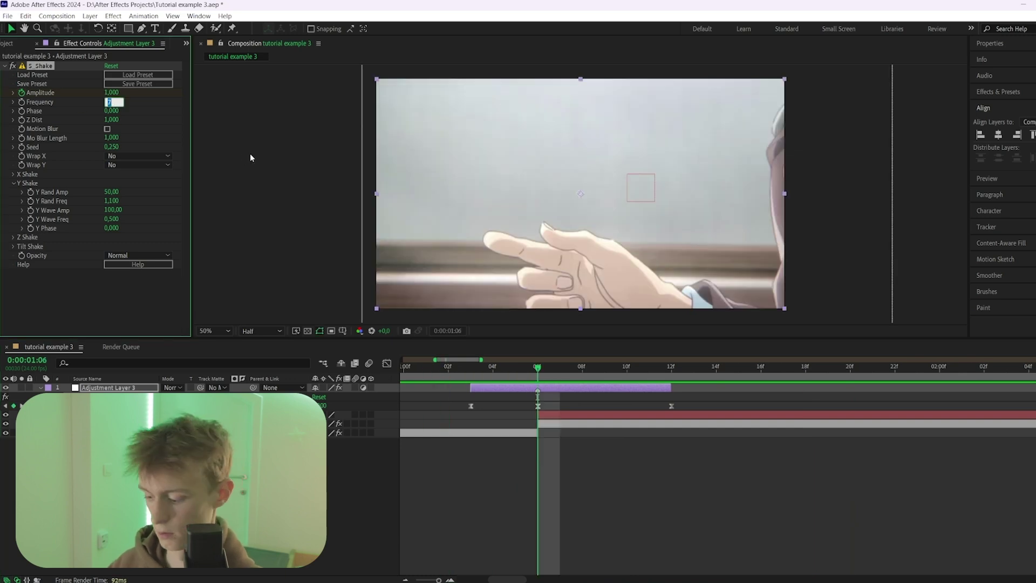
{"action": "type", "text": "8"}
{"action": "key", "text": "Return"}
{"action": "scroll", "coordinate": [491, 367], "scroll_direction": "down", "scroll_amount": 2}
{"action": "left_click", "coordinate": [414, 367]}
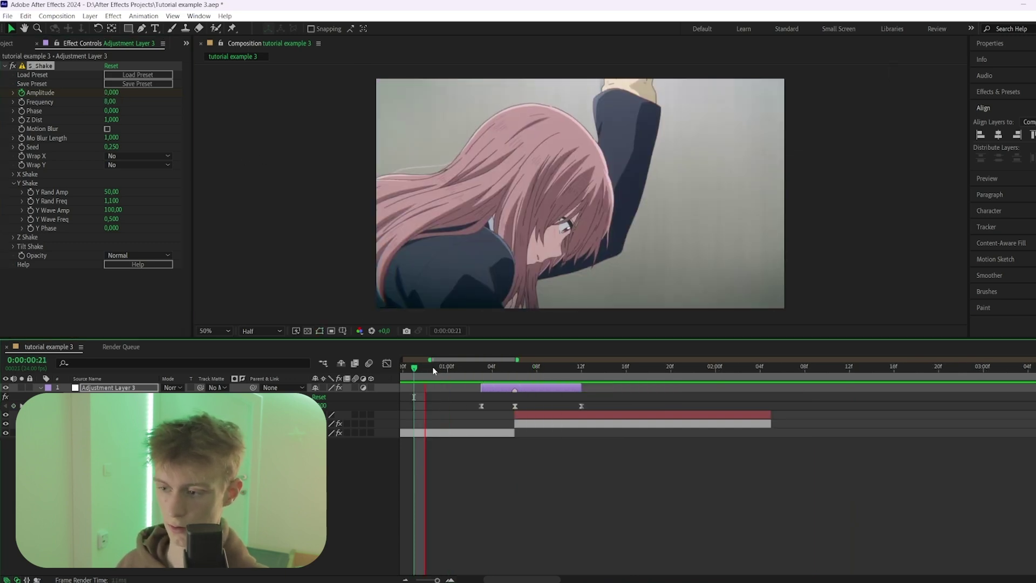
{"action": "key", "text": "space"}
{"action": "left_click_drag", "start_coordinate": [493, 367], "coordinate": [515, 367]}
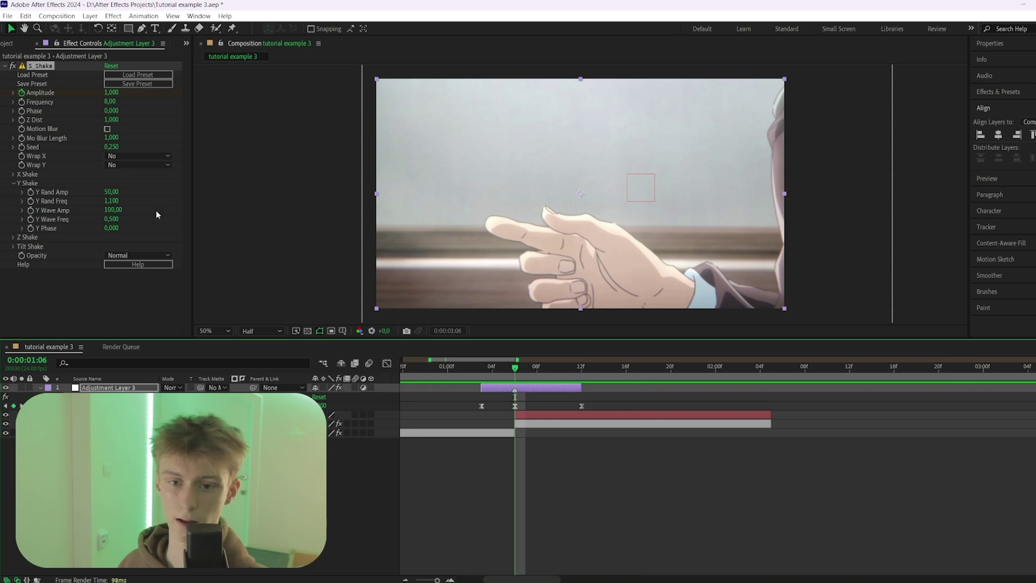
- Set S_Shake's Seed to 0.620 and preview the transition, returning to 0:00:01:06
{"action": "left_click_drag", "start_coordinate": [114, 148], "coordinate": [122, 149]}
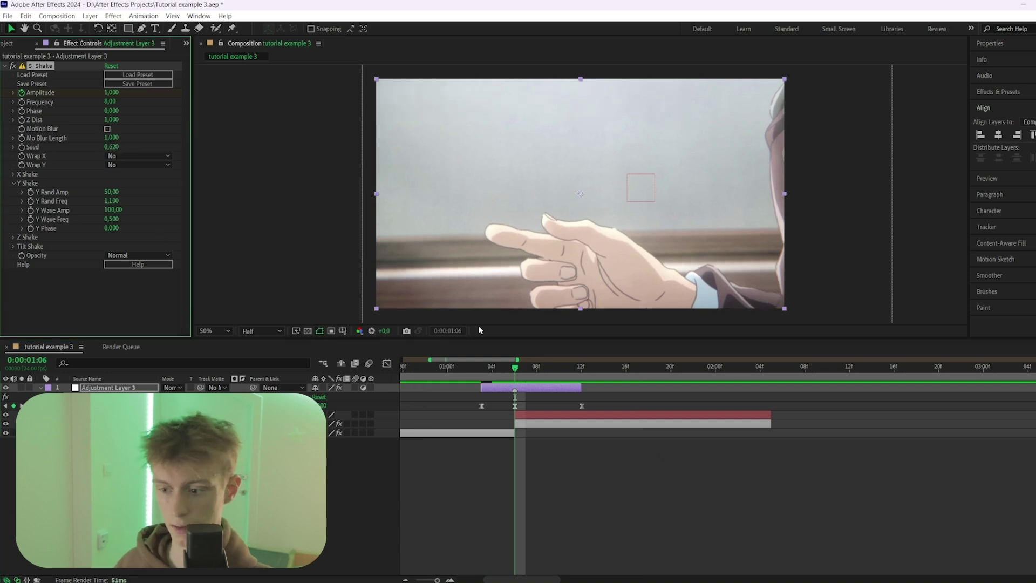
{"action": "left_click", "coordinate": [473, 365]}
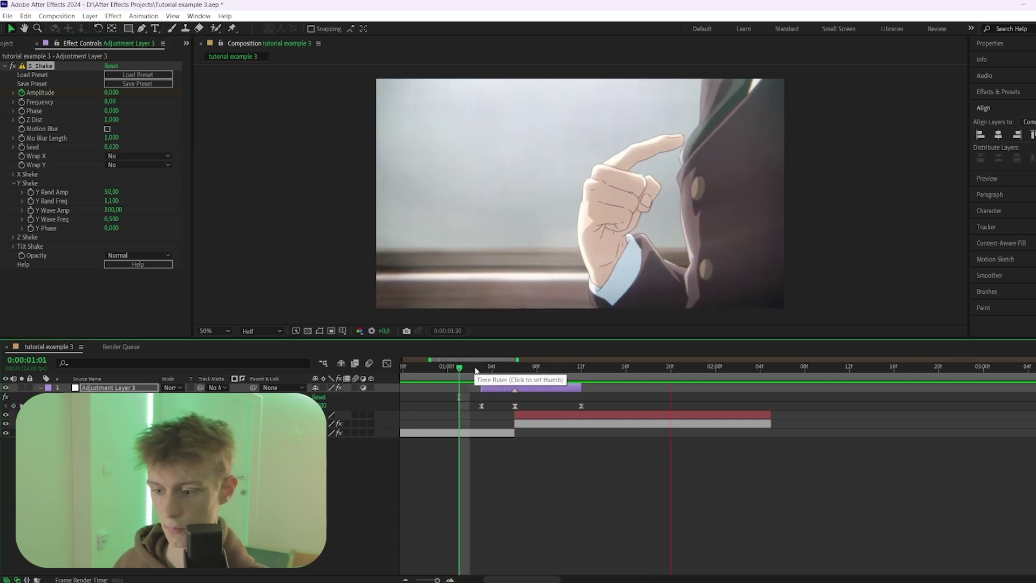
{"action": "left_click_drag", "start_coordinate": [474, 367], "coordinate": [515, 367]}
- Extend the adjustment layer and its last Amplitude keyframe to 0:00:01:17, and set S_Shake's X Rand Amp to 10
{"action": "scroll", "coordinate": [528, 389], "scroll_direction": "up", "scroll_amount": 2}
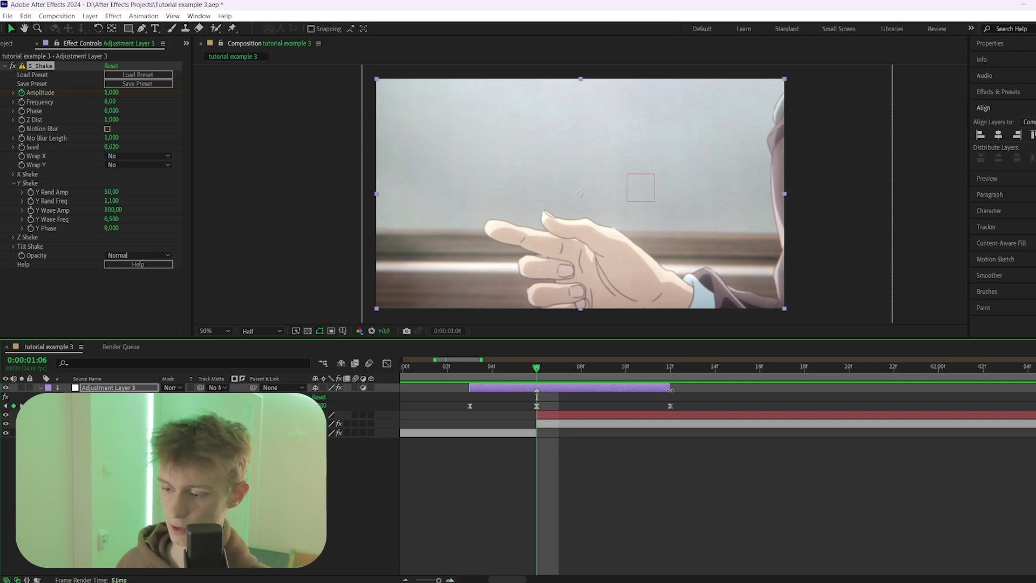
{"action": "left_click_drag", "start_coordinate": [671, 388], "coordinate": [782, 407]}
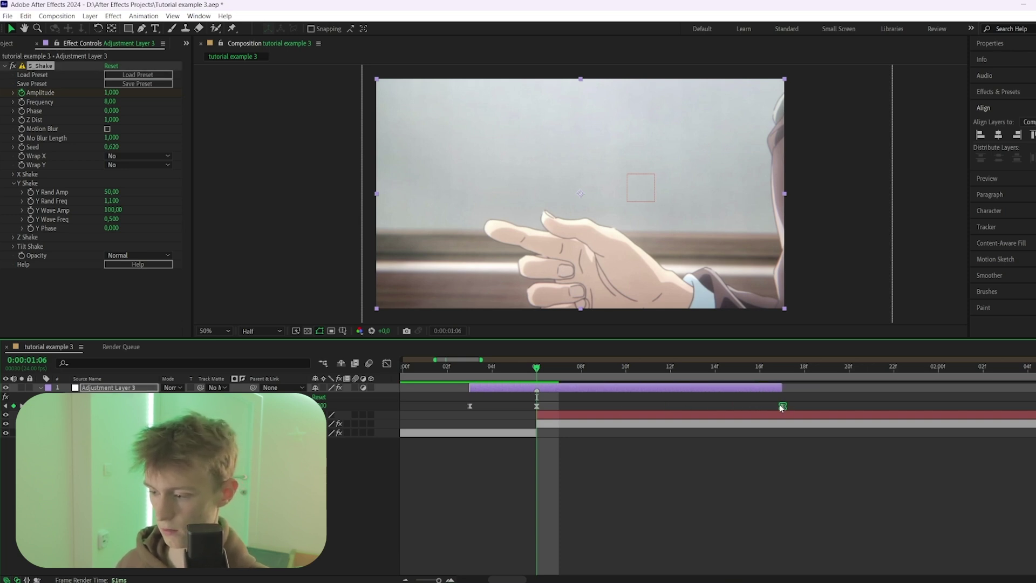
{"action": "left_click", "coordinate": [12, 175]}
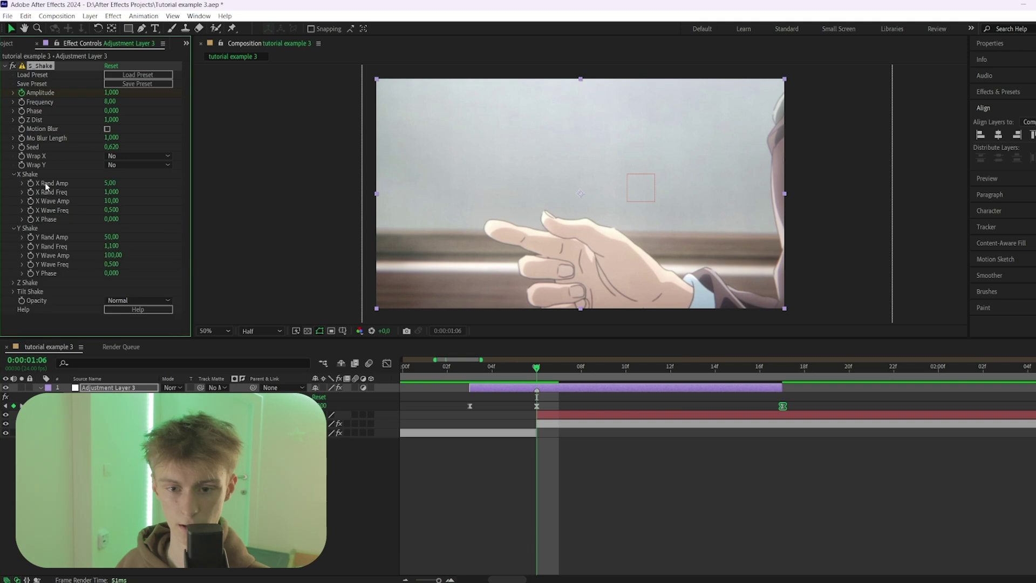
{"action": "left_click", "coordinate": [110, 183]}
{"action": "type", "text": "10"}
{"action": "key", "text": "Return"}
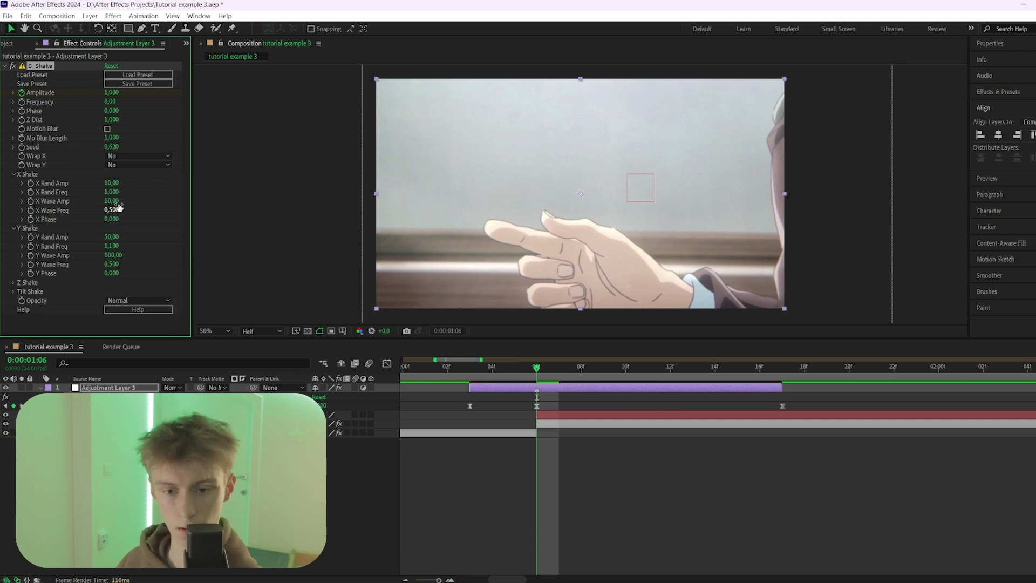
{"action": "left_click", "coordinate": [113, 201]}
{"action": "left_click", "coordinate": [13, 174]}
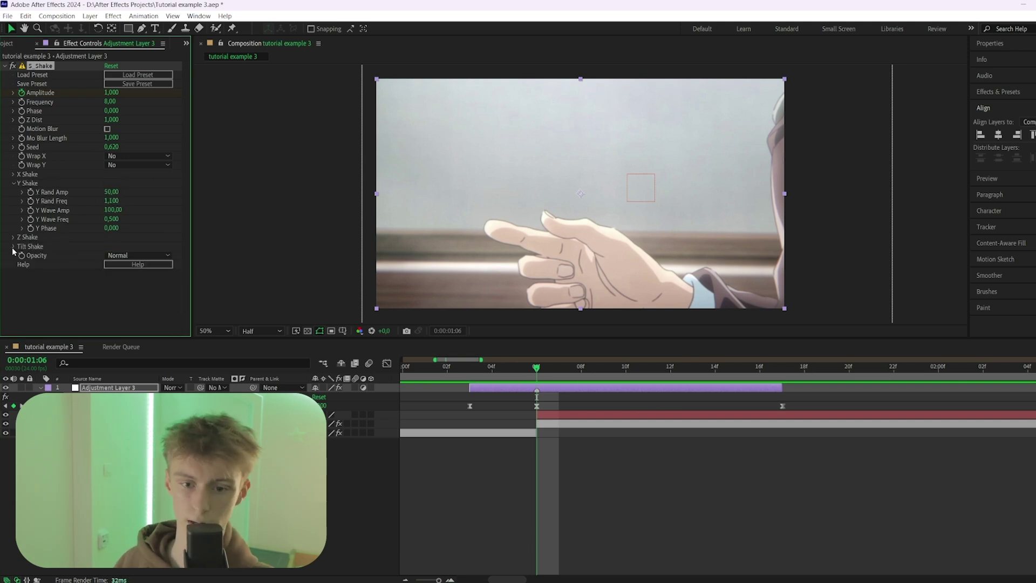
- Set S_Shake's Tilt Rand Amp to 3 and Tilt Wave Amp to 2
{"action": "left_click", "coordinate": [13, 246]}
{"action": "left_click", "coordinate": [111, 255]}
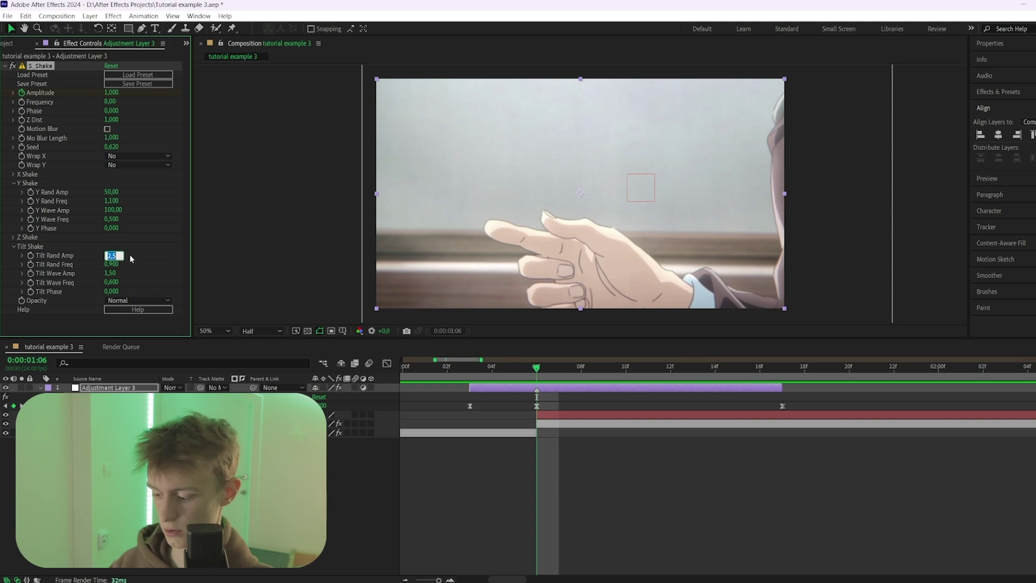
{"action": "type", "text": "3"}
{"action": "key", "text": "Return"}
{"action": "left_click", "coordinate": [111, 273]}
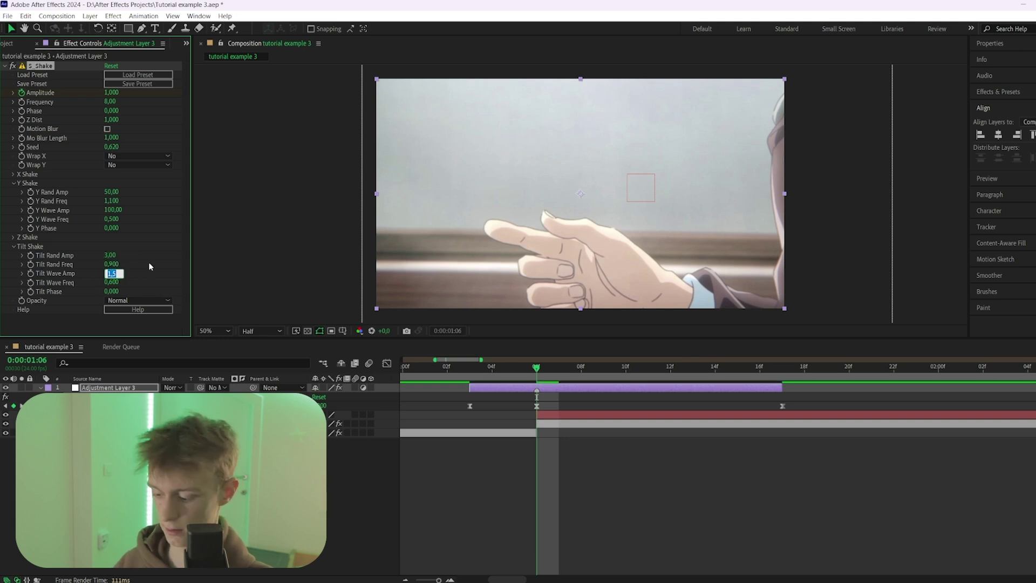
{"action": "type", "text": "2"}
{"action": "key", "text": "Return"}
- Set S_Shake's Frequency to 2, preview the transition and return to 0:00:01:06
{"action": "left_click_drag", "start_coordinate": [111, 102], "coordinate": [125, 67]}
{"action": "left_click", "coordinate": [110, 101]}
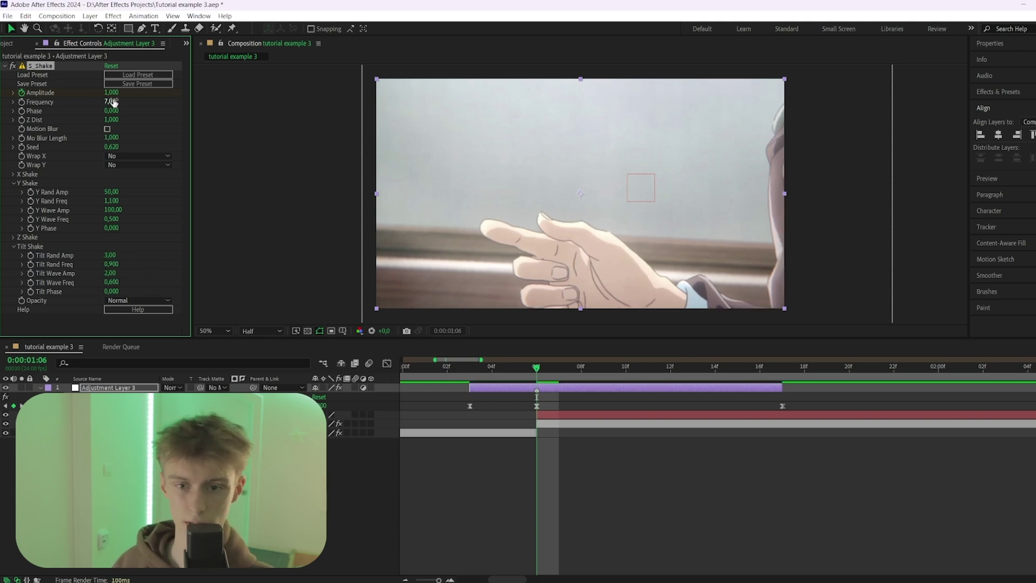
{"action": "type", "text": "2"}
{"action": "key", "text": "Return"}
{"action": "left_click", "coordinate": [425, 367]}
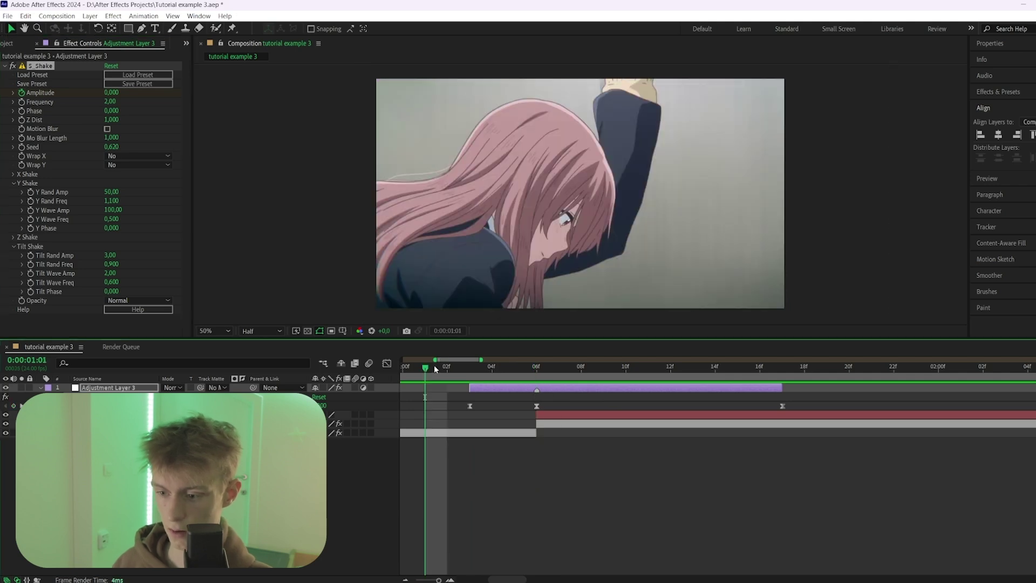
{"action": "left_click_drag", "start_coordinate": [456, 369], "coordinate": [537, 368]}
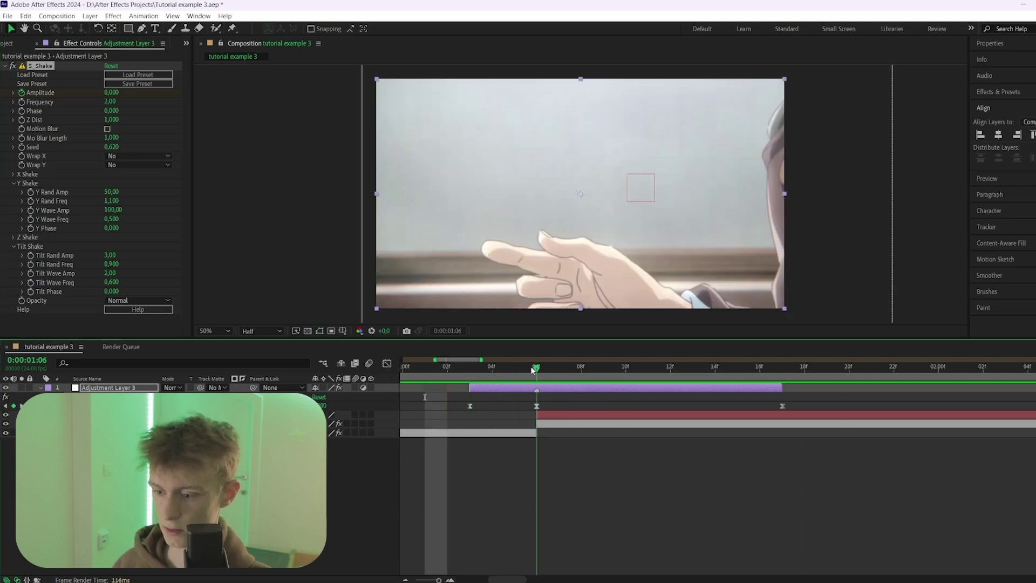
- Reshape the Amplitude curve after the 0:00:01:06 peak so it drops off sooner and eases out gradually to the last keyframe
{"action": "left_click", "coordinate": [537, 405]}
{"action": "scroll", "coordinate": [464, 400], "scroll_direction": "left", "scroll_amount": 1}
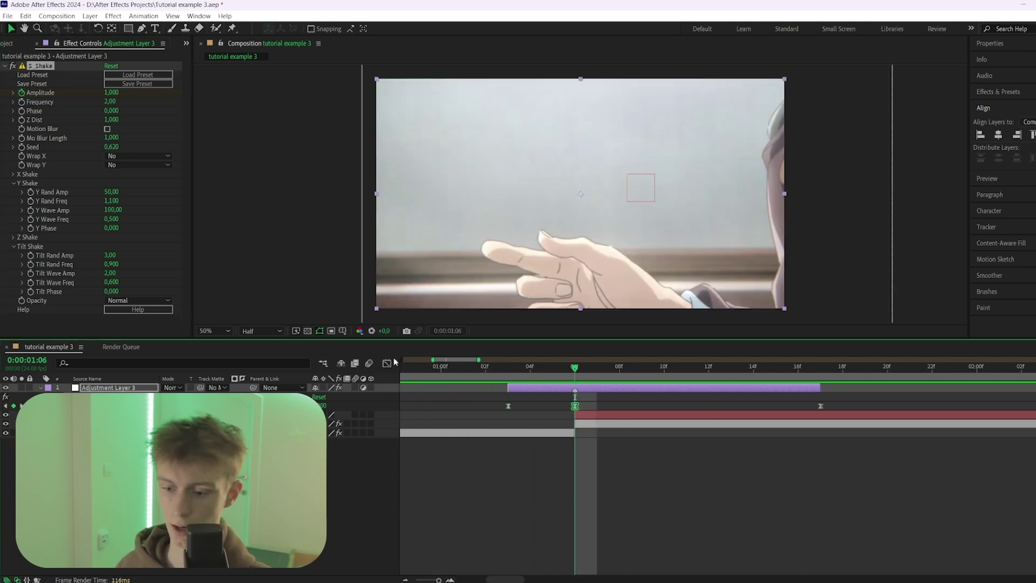
{"action": "key", "text": "shift+F3"}
{"action": "key", "text": "Page_Down"}
{"action": "key", "text": "Page_Down"}
{"action": "key", "text": "Page_Down"}
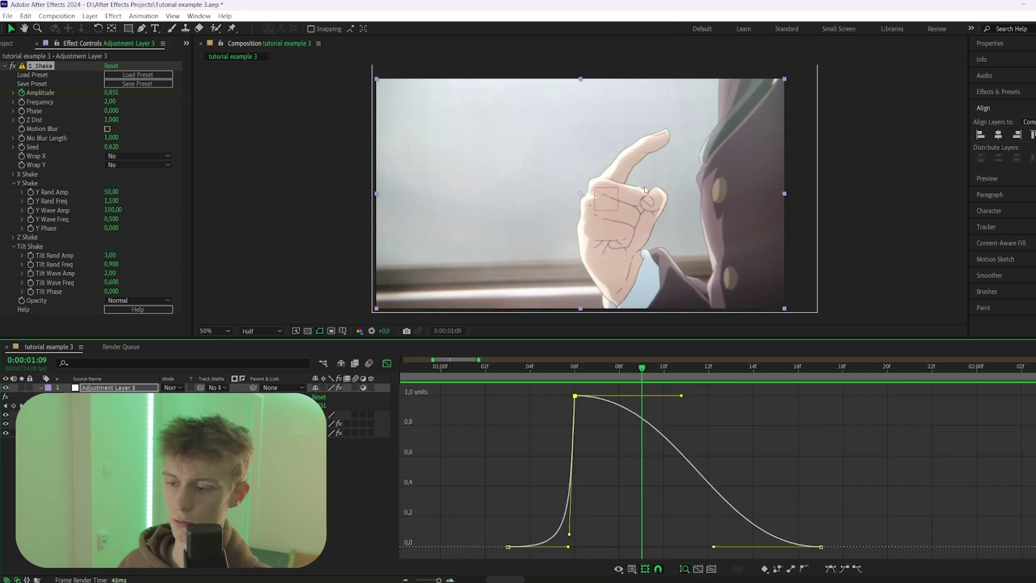
{"action": "left_click_drag", "start_coordinate": [681, 396], "coordinate": [631, 397]}
{"action": "left_click_drag", "start_coordinate": [714, 547], "coordinate": [664, 549]}
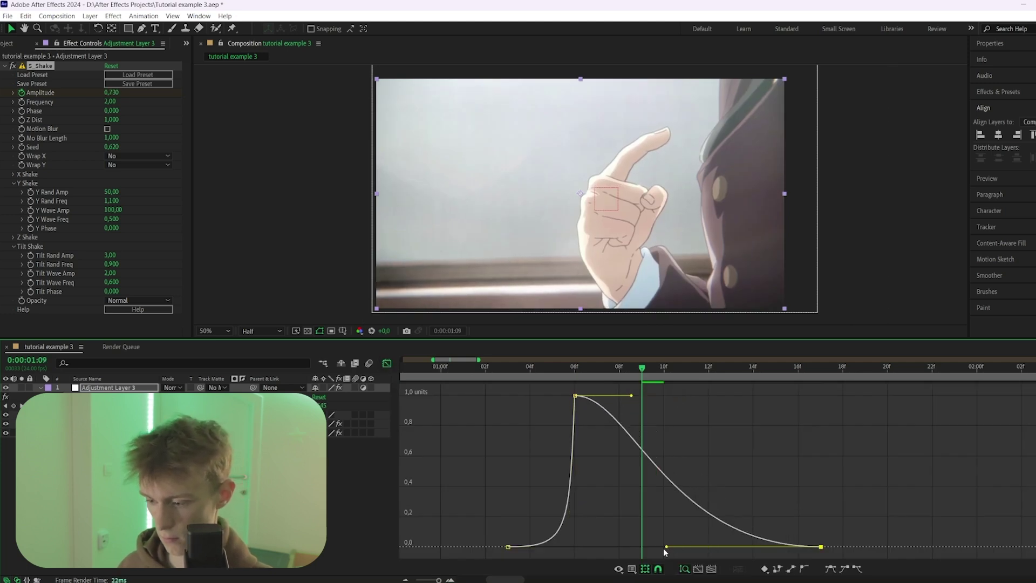
- Play back the transition with the faster Amplitude falloff, and return to 0:00:01:06
{"action": "key", "text": "shift+F3"}
{"action": "key", "text": "space"}
{"action": "left_click", "coordinate": [574, 369]}
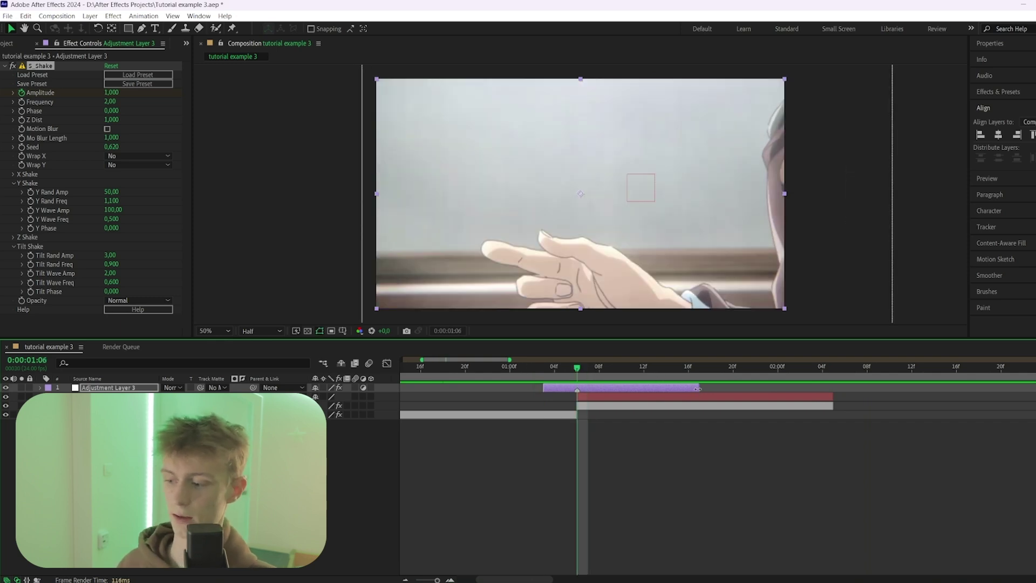
- Extend the adjustment layer and move its last Amplitude keyframe to 0:00:01:22
{"action": "left_click_drag", "start_coordinate": [698, 389], "coordinate": [755, 388]}
{"action": "key", "text": "u"}
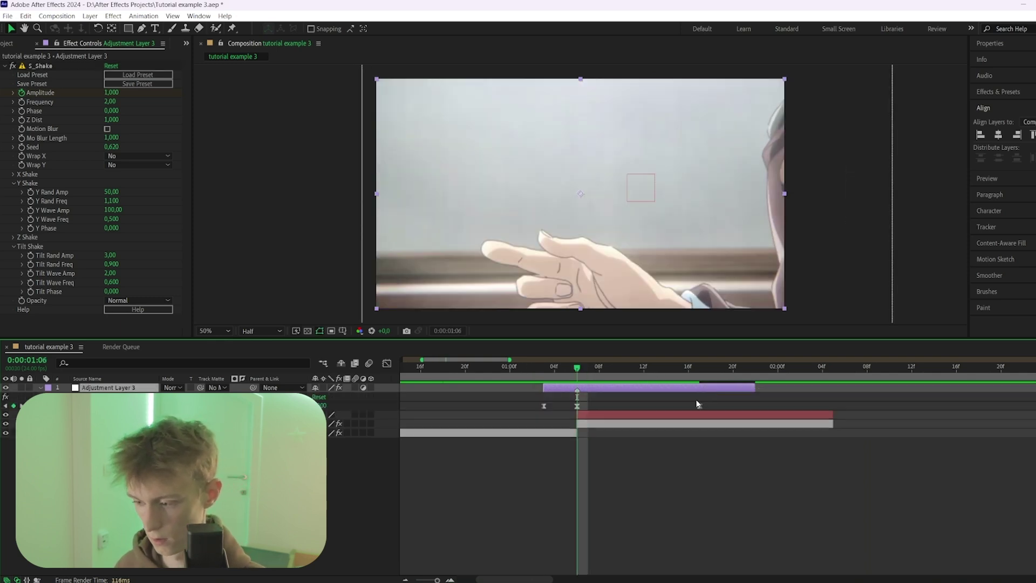
{"action": "left_click_drag", "start_coordinate": [701, 406], "coordinate": [755, 406]}
- Set S_Shake's Frequency to 2,5
{"action": "left_click", "coordinate": [110, 102]}
{"action": "type", "text": "2"}
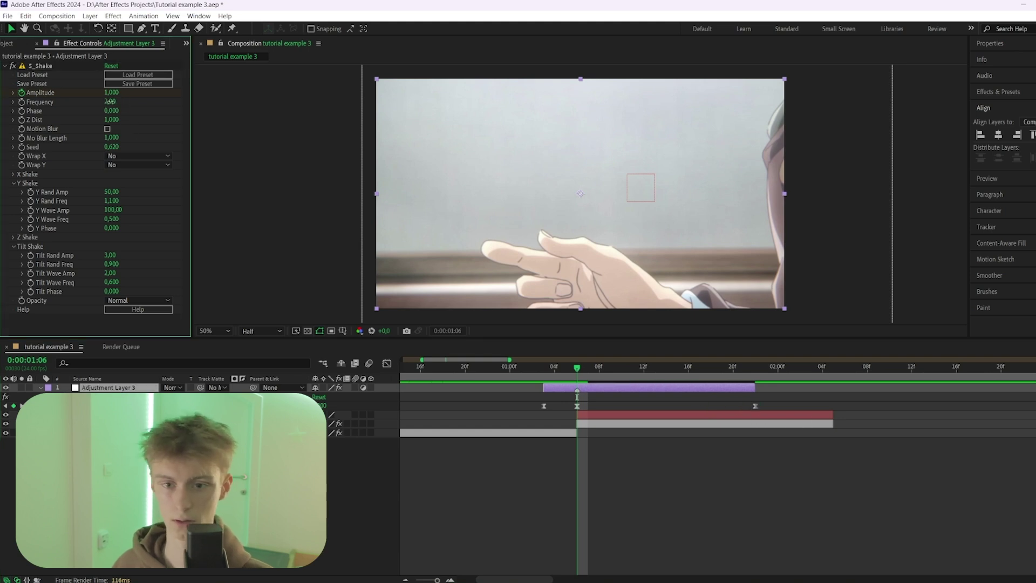
{"action": "type", "text": ",5"}
{"action": "key", "text": "Return"}
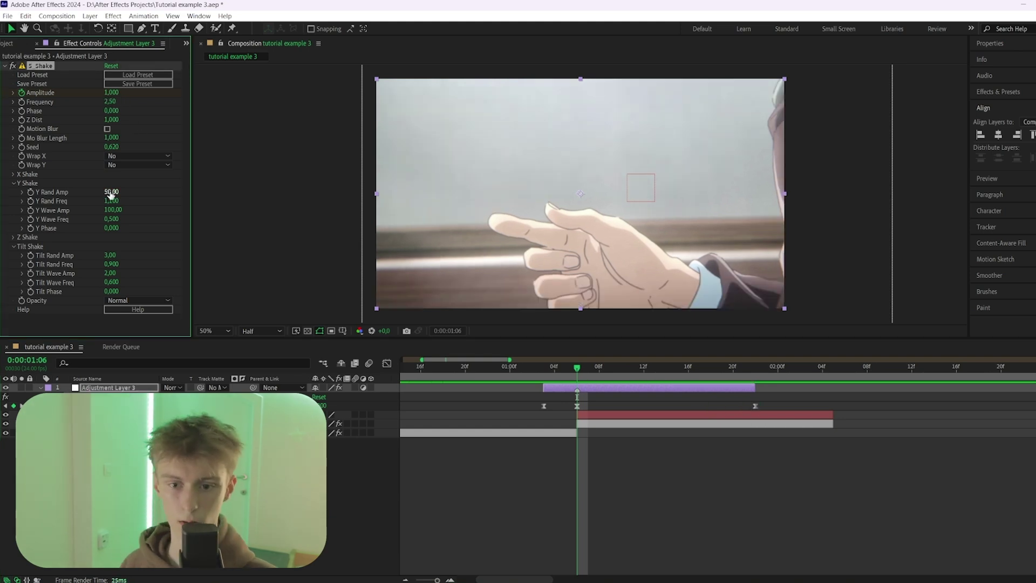
- Reduce the vertical shake by setting Y Rand Amp to 30 and Y Wave Amp to 60
{"action": "left_click", "coordinate": [110, 192]}
{"action": "type", "text": "30"}
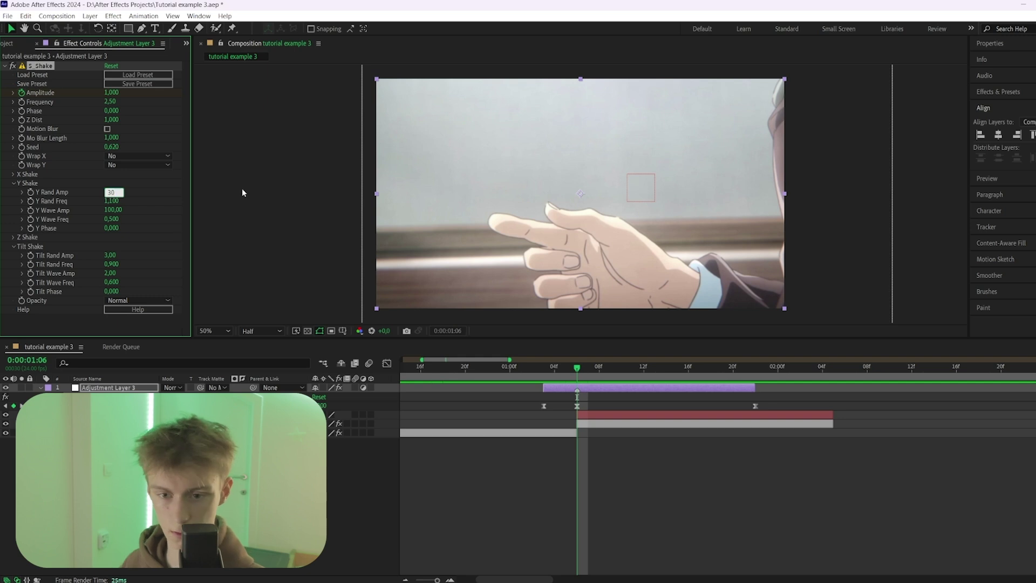
{"action": "key", "text": "Return"}
{"action": "left_click", "coordinate": [111, 210]}
{"action": "type", "text": "60"}
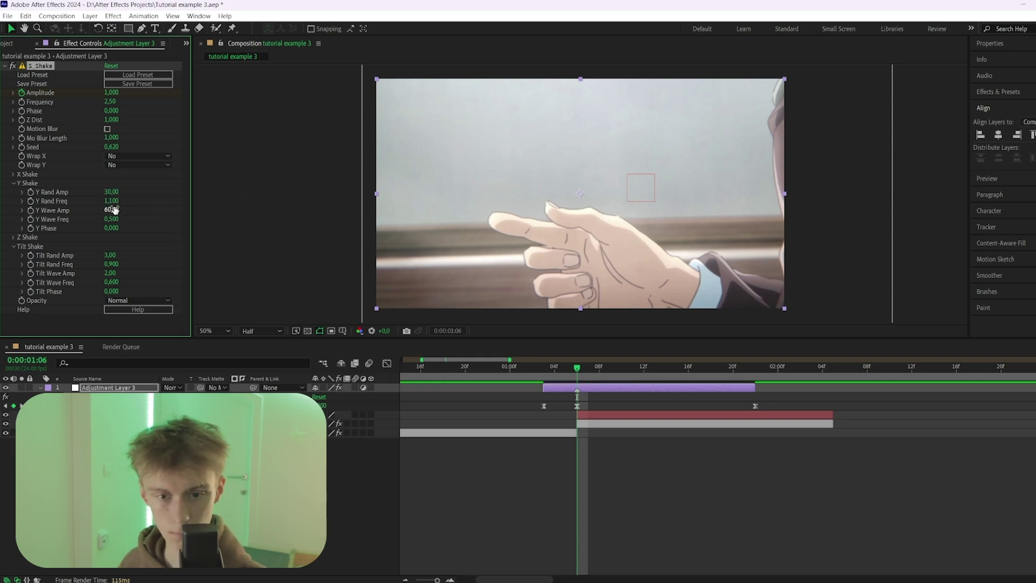
{"action": "key", "text": "Return"}
- Set X Rand Amp to 20 and X Wave Amp to 40, and collapse the X Shake and Y Shake groups
{"action": "left_click", "coordinate": [13, 174]}
{"action": "left_click", "coordinate": [108, 184]}
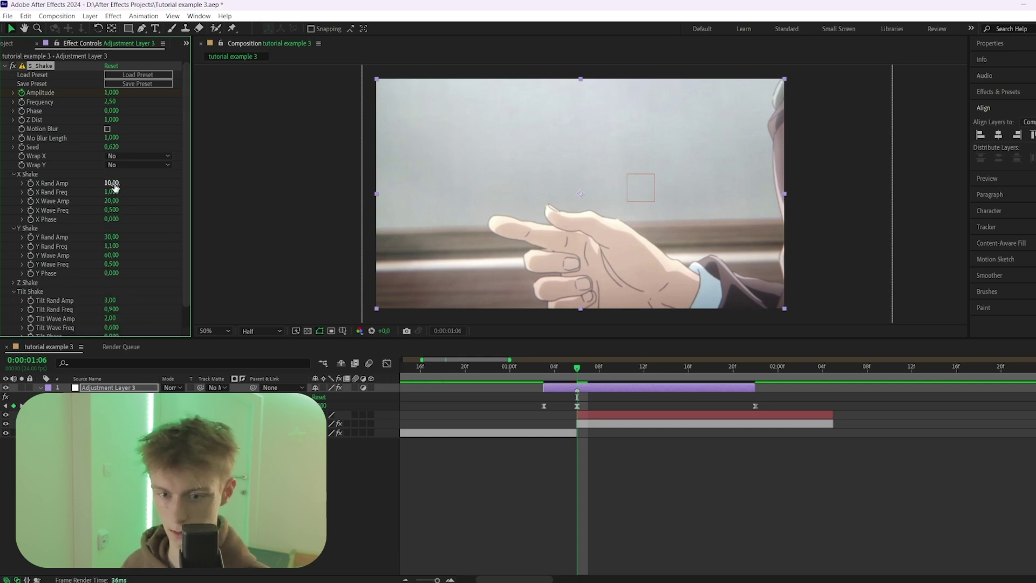
{"action": "type", "text": "20"}
{"action": "key", "text": "Return"}
{"action": "left_click", "coordinate": [112, 200]}
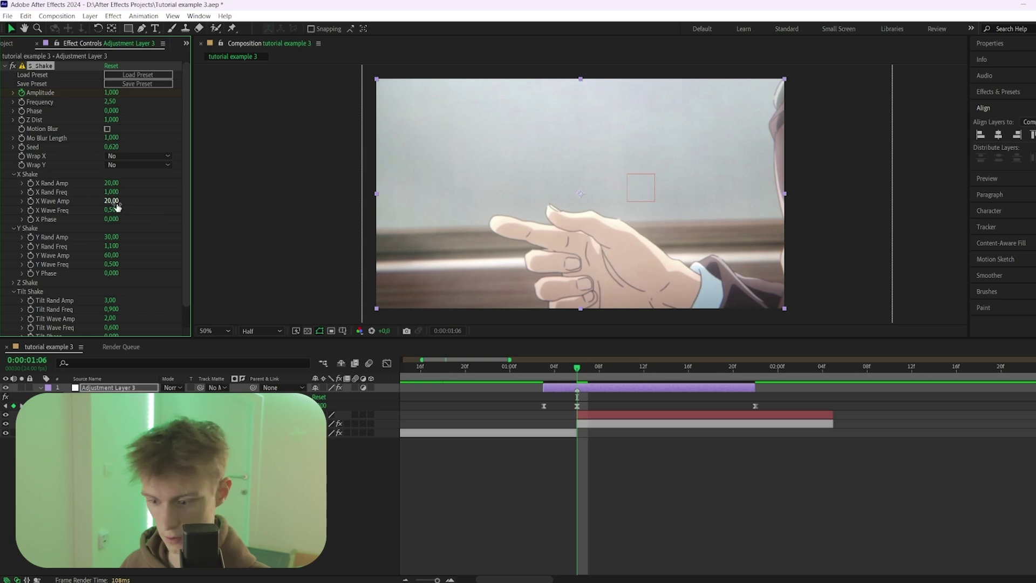
{"action": "type", "text": "40"}
{"action": "key", "text": "Return"}
{"action": "left_click", "coordinate": [13, 174]}
{"action": "left_click", "coordinate": [12, 183]}
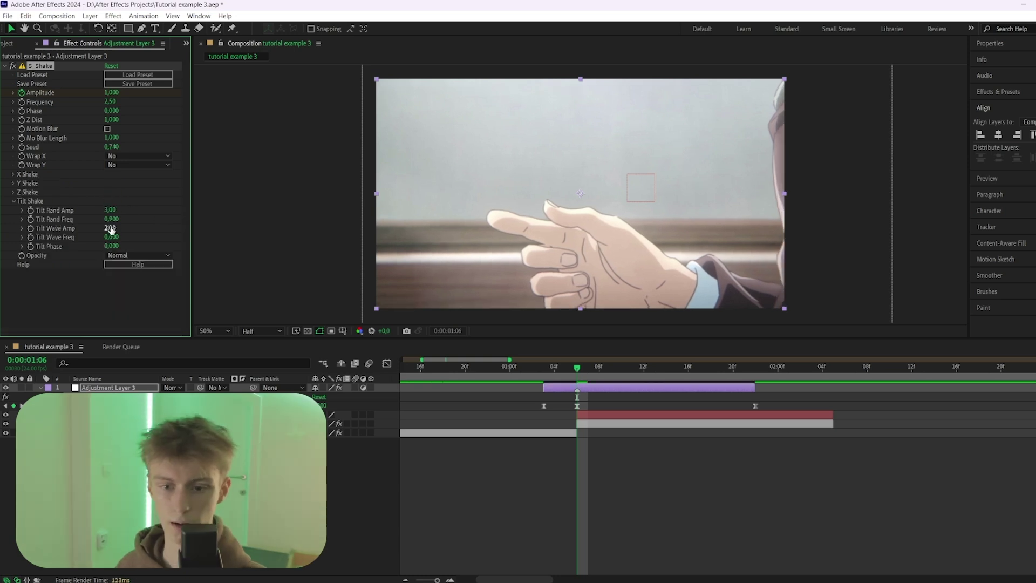
- Adjust the Tilt Shake by setting Tilt Rand Amp to 2, Tilt Wave Amp to 1,5 and Tilt Rand Freq to 1
{"action": "left_click", "coordinate": [110, 210]}
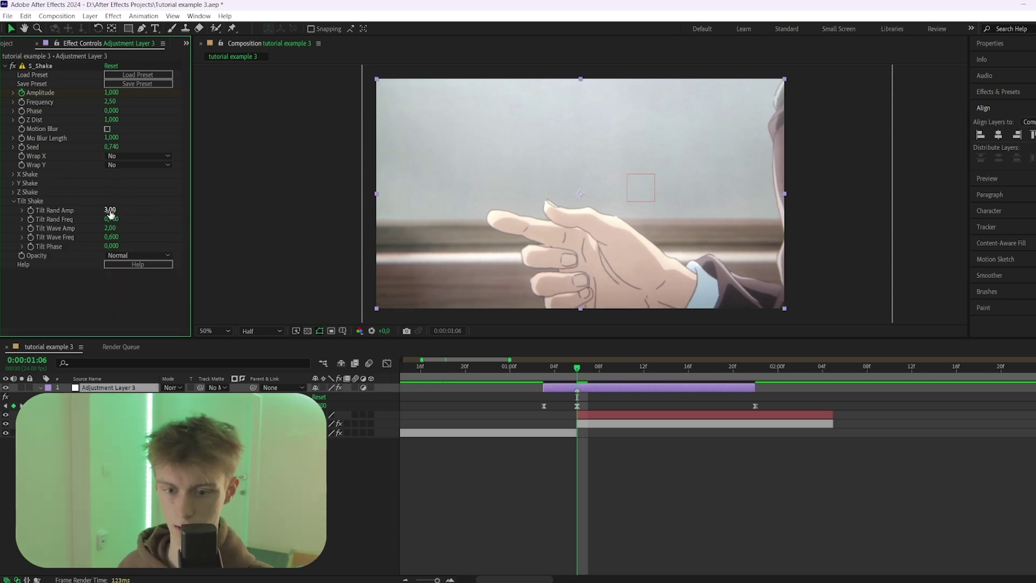
{"action": "type", "text": "2"}
{"action": "key", "text": "Return"}
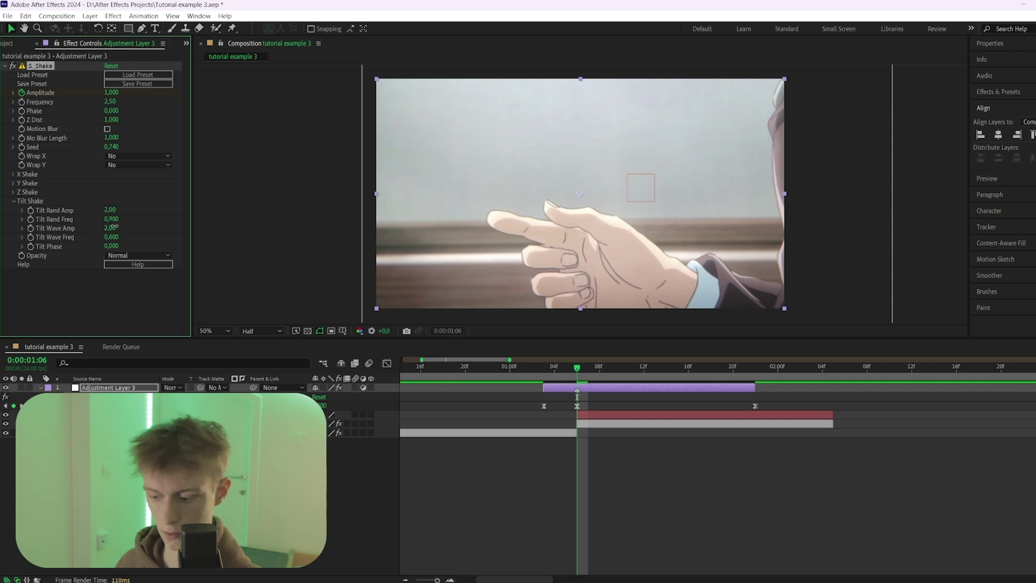
{"action": "left_click", "coordinate": [112, 228]}
{"action": "type", "text": "1,5"}
{"action": "key", "text": "Return"}
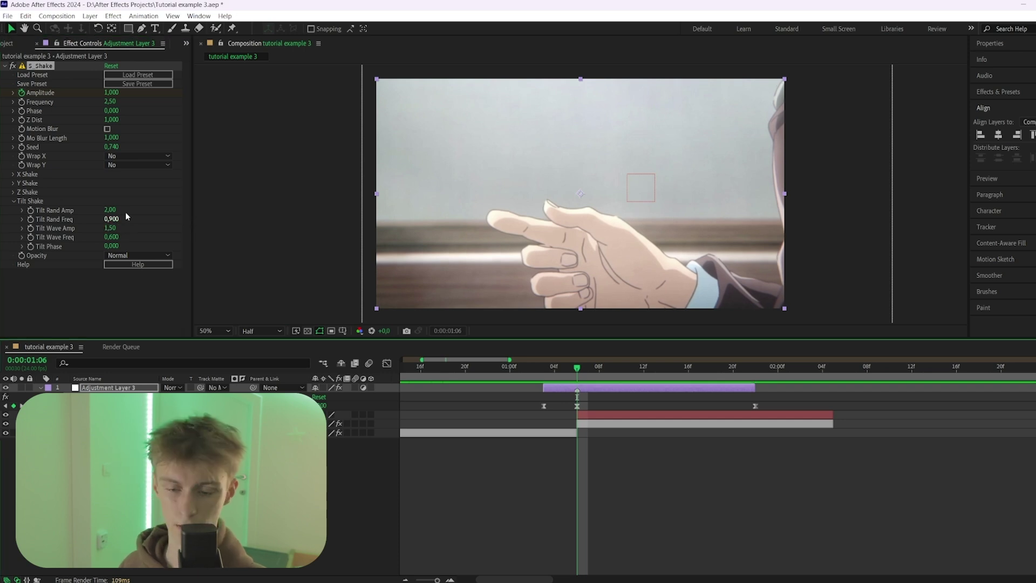
{"action": "left_click", "coordinate": [123, 219]}
{"action": "type", "text": "1"}
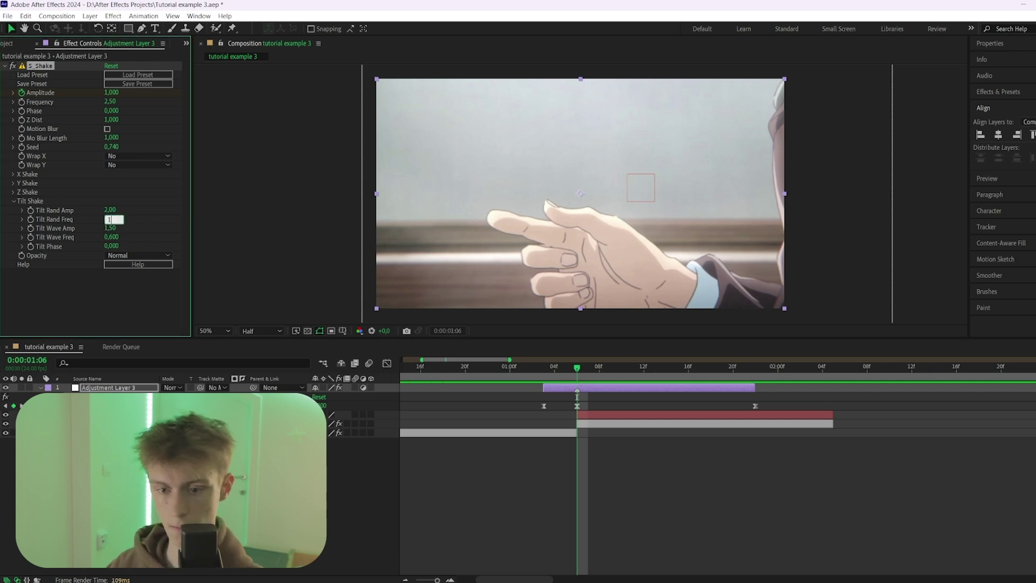
{"action": "key", "text": "Return"}
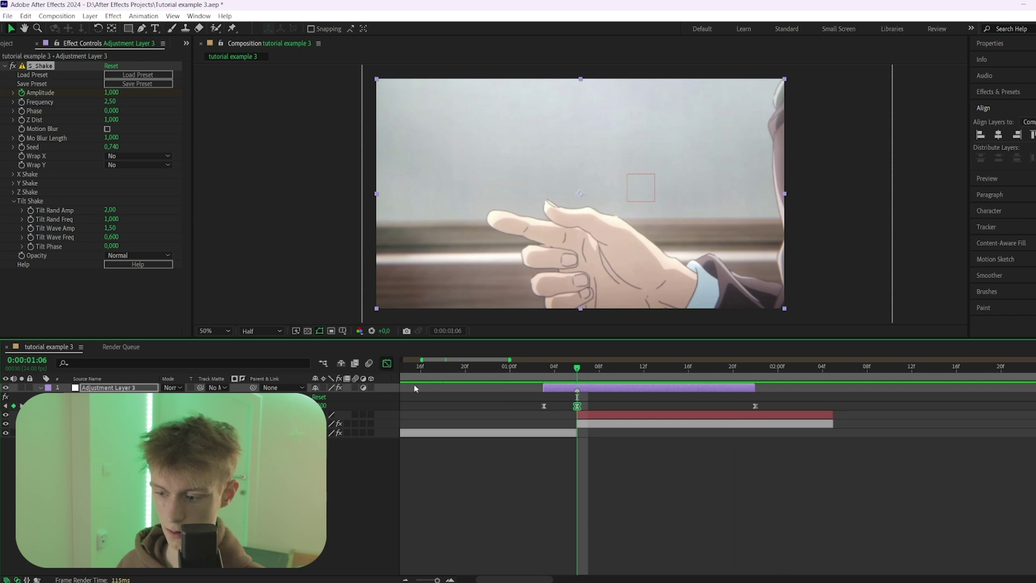
- Lengthen the outgoing ease of the Amplitude peak so the shake falls off more gradually, and return to 0:00:01:06
{"action": "left_click", "coordinate": [387, 363]}
{"action": "left_click_drag", "start_coordinate": [629, 396], "coordinate": [682, 396]}
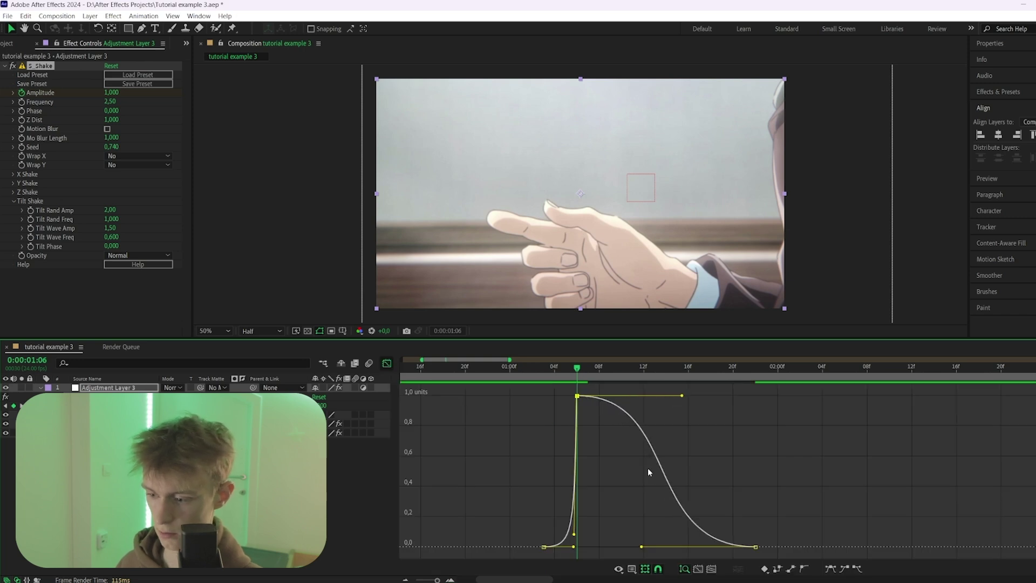
{"action": "left_click", "coordinate": [577, 366]}
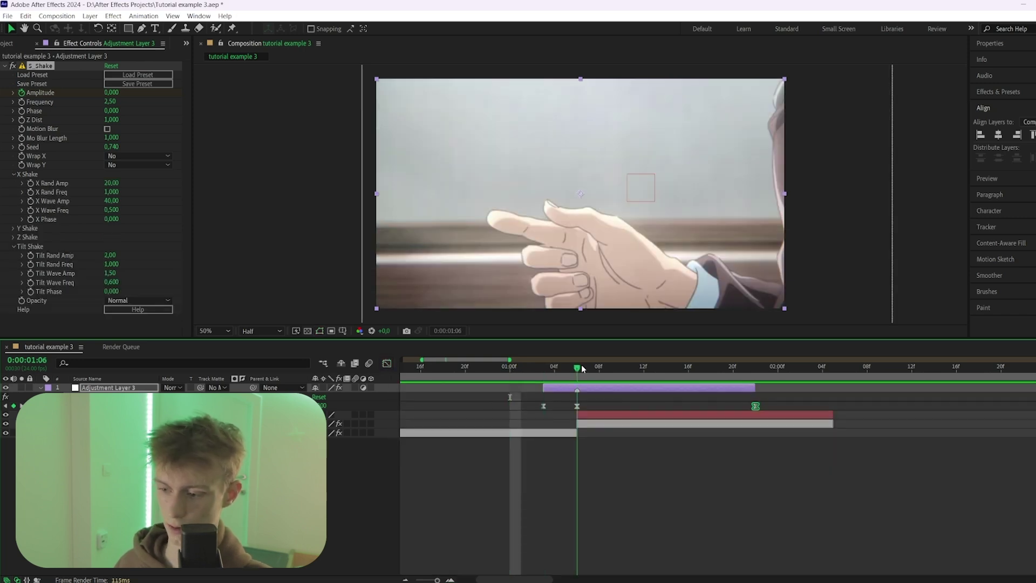
- Set X Rand Amp to 40, X Wave Amp to 80 and X Rand Freq to 0,8, and preview the transition
{"action": "left_click", "coordinate": [112, 183]}
{"action": "type", "text": "40"}
{"action": "key", "text": "Return"}
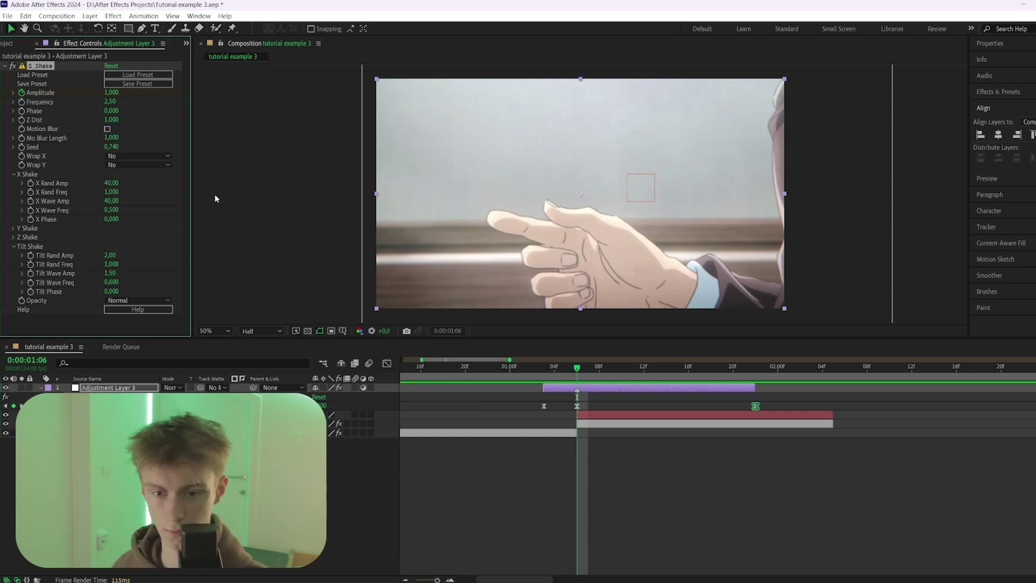
{"action": "left_click", "coordinate": [114, 201]}
{"action": "type", "text": "80"}
{"action": "key", "text": "shift+Tab"}
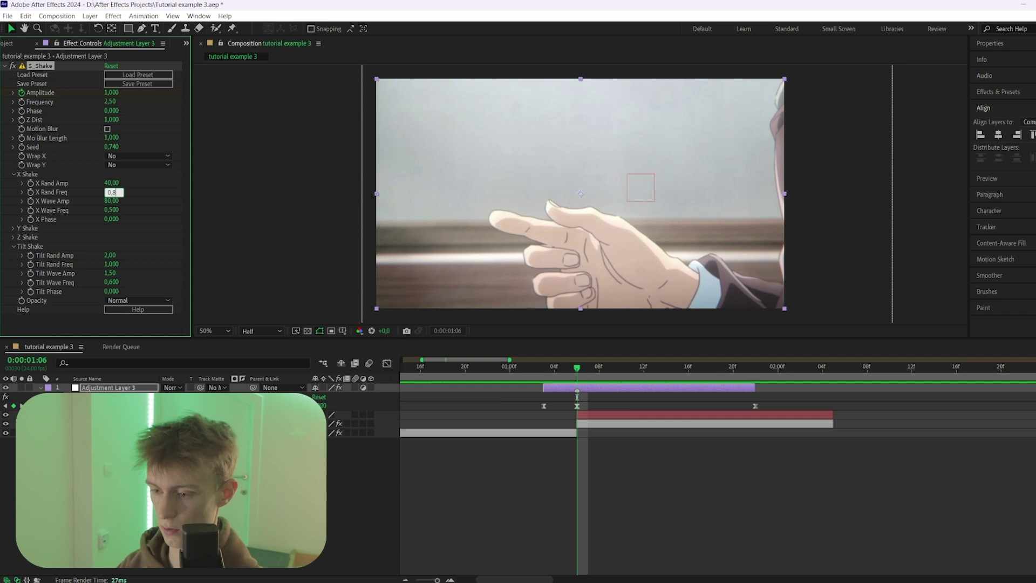
{"action": "type", "text": "0,8"}
{"action": "key", "text": "Return"}
{"action": "left_click", "coordinate": [524, 369]}
{"action": "key", "text": "space"}
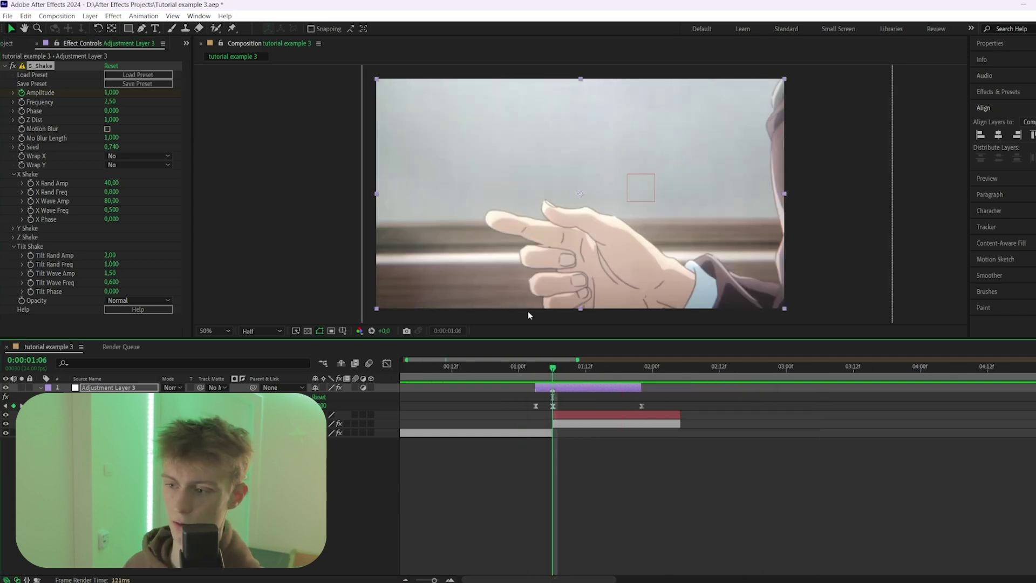
- Enable S_Shake's Motion Blur, set Mo Blur Length to 0,38 and preview the transition
{"action": "left_click", "coordinate": [107, 130]}
{"action": "left_click_drag", "start_coordinate": [111, 137], "coordinate": [93, 138]}
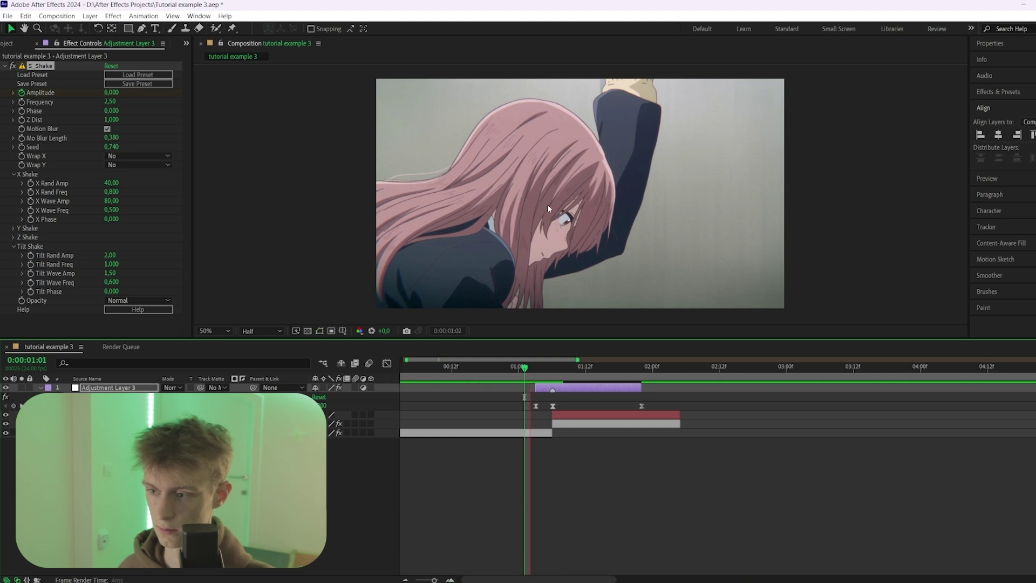
{"action": "key", "text": "space"}
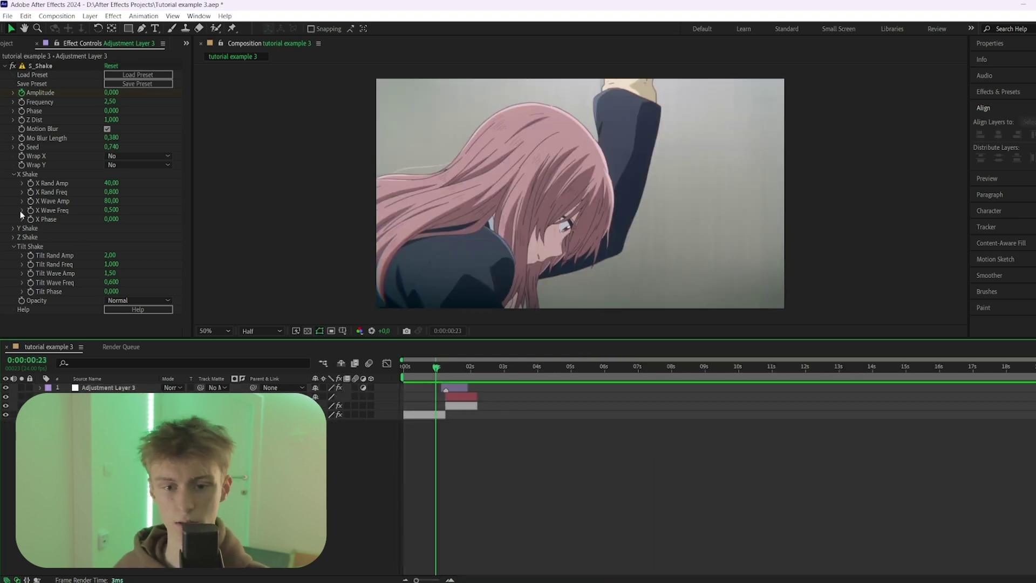
- Expand the X Shake, Y Shake and Tilt Shake groups to review the complete S_Shake settings
{"action": "left_click", "coordinate": [13, 174]}
{"action": "left_click", "coordinate": [14, 200]}
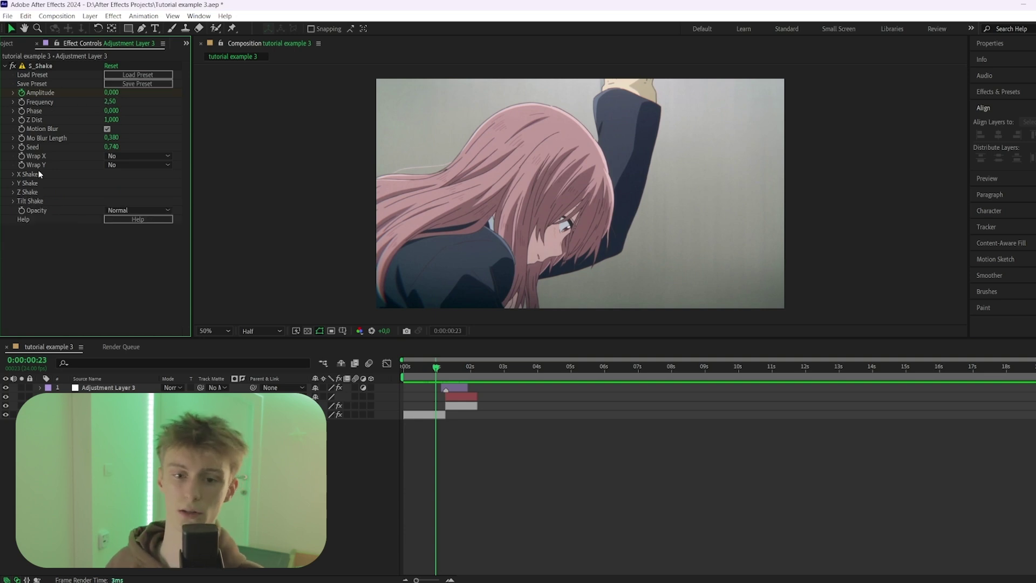
{"action": "left_click", "coordinate": [13, 174]}
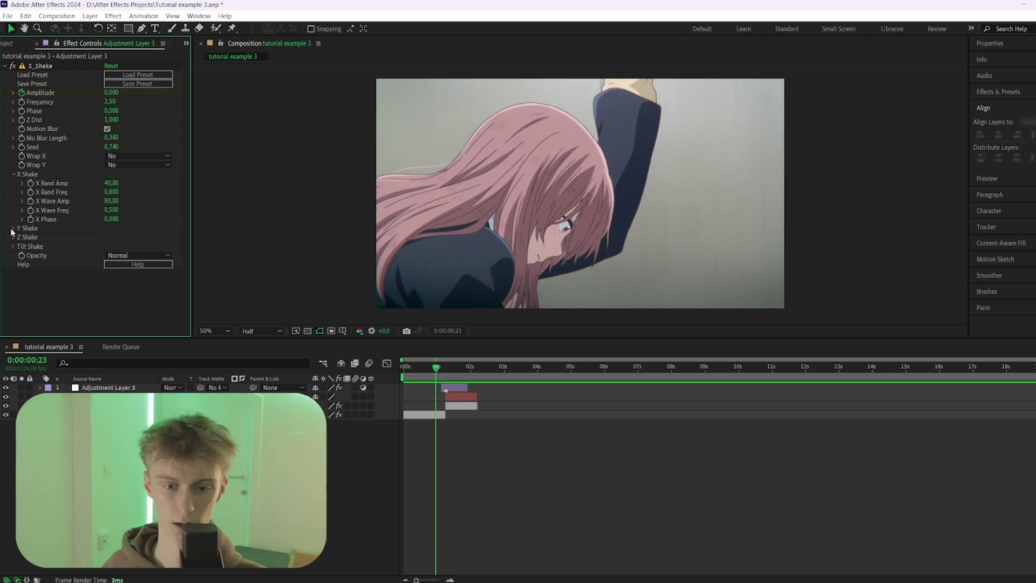
{"action": "left_click", "coordinate": [12, 228]}
{"action": "left_click", "coordinate": [12, 290]}
{"action": "scroll", "coordinate": [58, 187], "scroll_direction": "down", "scroll_amount": 1}
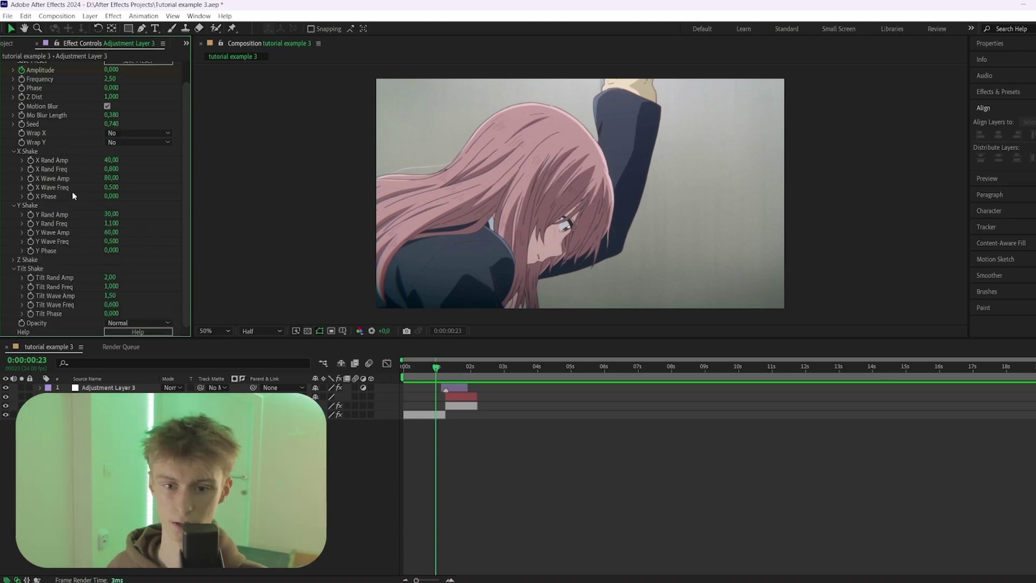